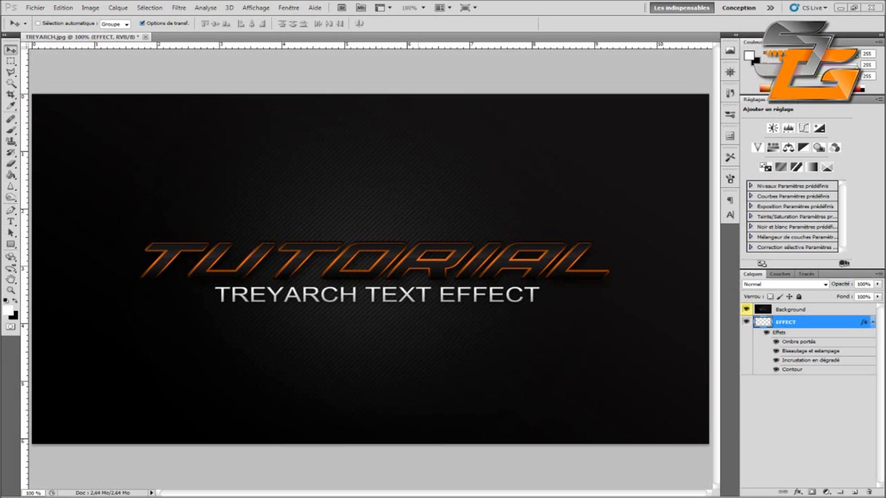
# Step: Create a 1280 × 720 pixel, 300 ppi RGB document with a white background and convert the background into a normal layer
pyautogui.hotkey('alt', 'f')
pyautogui.press('Down')
pyautogui.press('Escape')
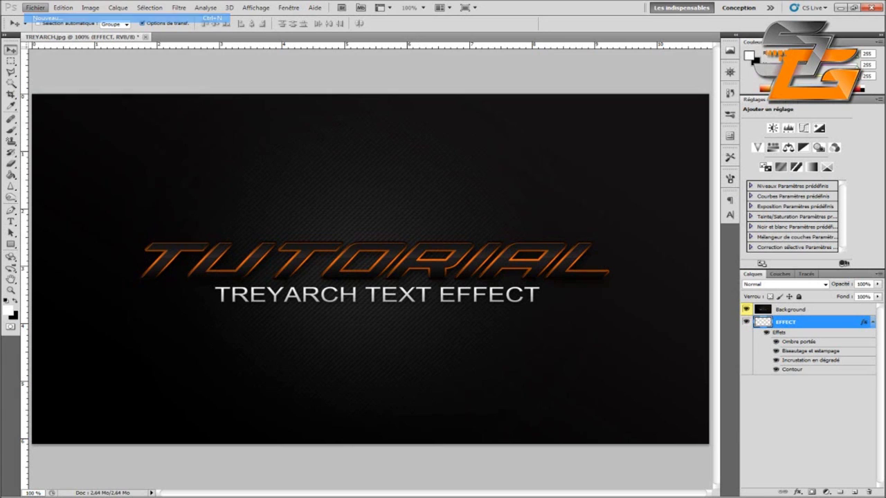
pyautogui.hotkey('ctrl', 'n')
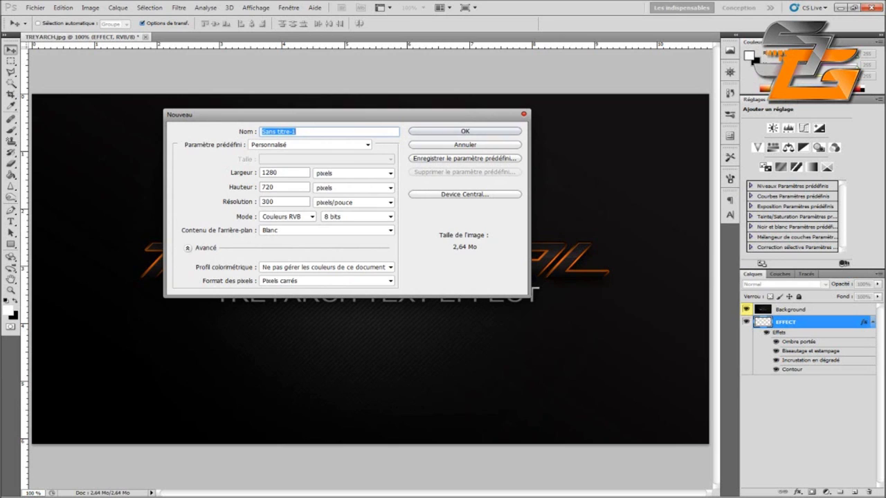
pyautogui.press('Return')
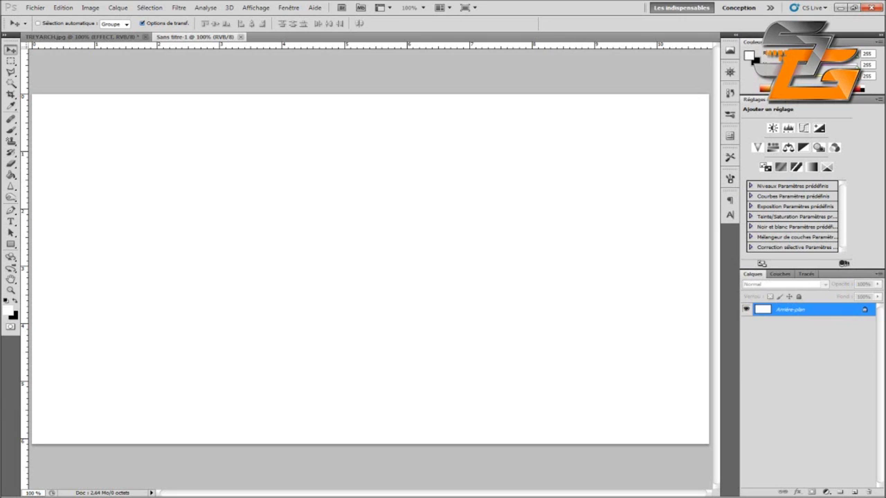
pyautogui.doubleClick(816, 309)
pyautogui.press('Return')
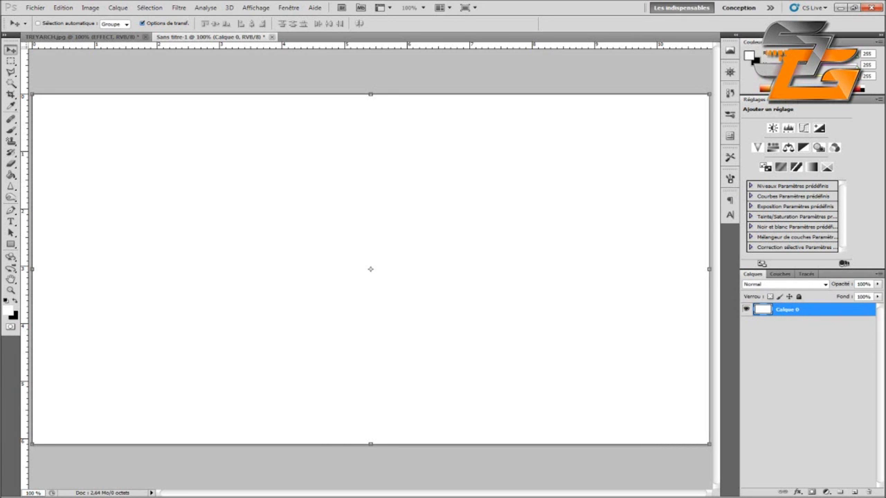
# Step: Add a linear gradient overlay to the white layer, tilt its angle slightly off vertical and keep its start stop black (000000)
pyautogui.doubleClick(817, 309)
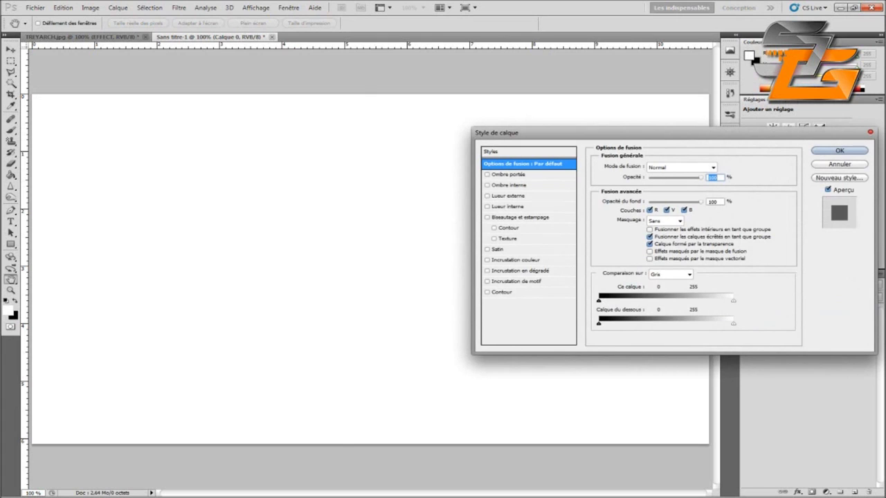
pyautogui.click(522, 271)
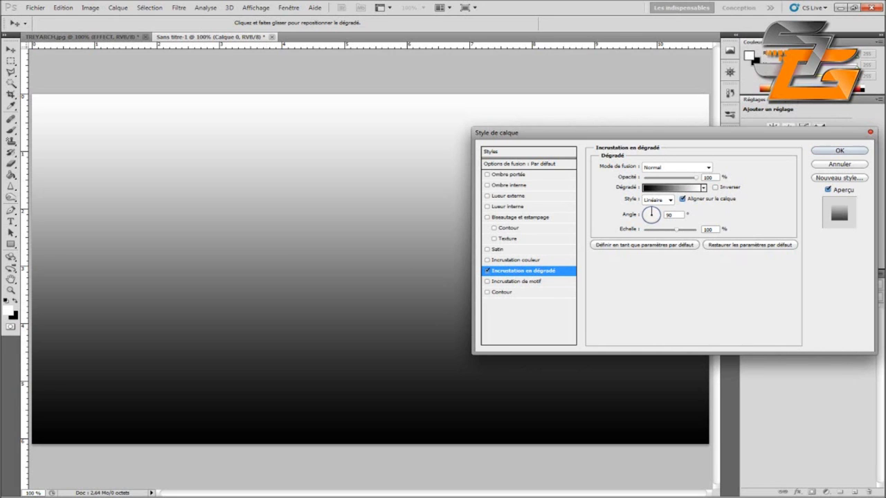
pyautogui.click(654, 208)
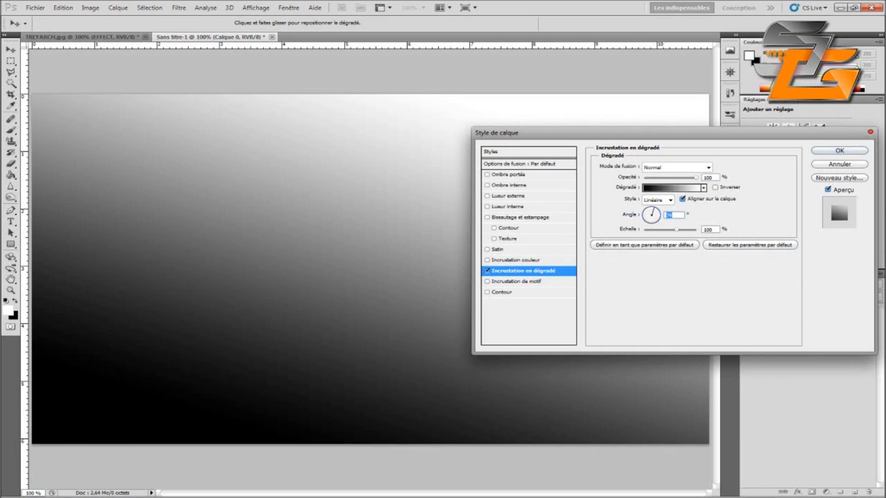
pyautogui.click(674, 187)
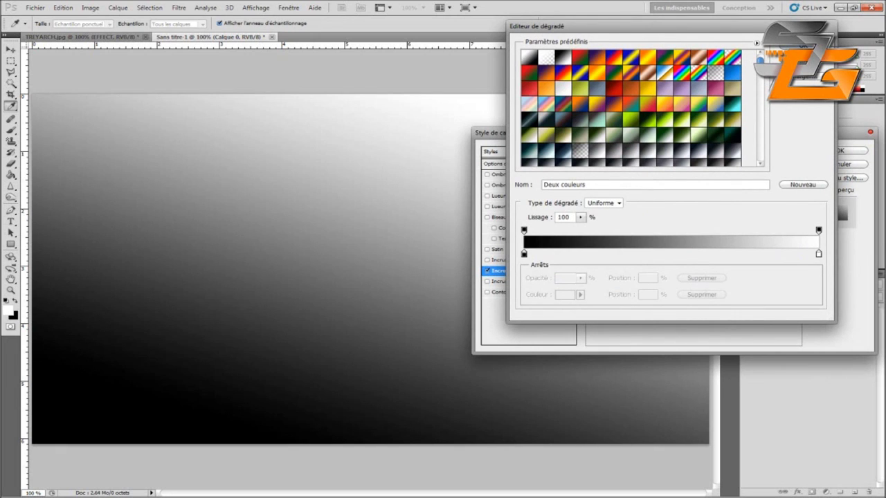
pyautogui.doubleClick(524, 254)
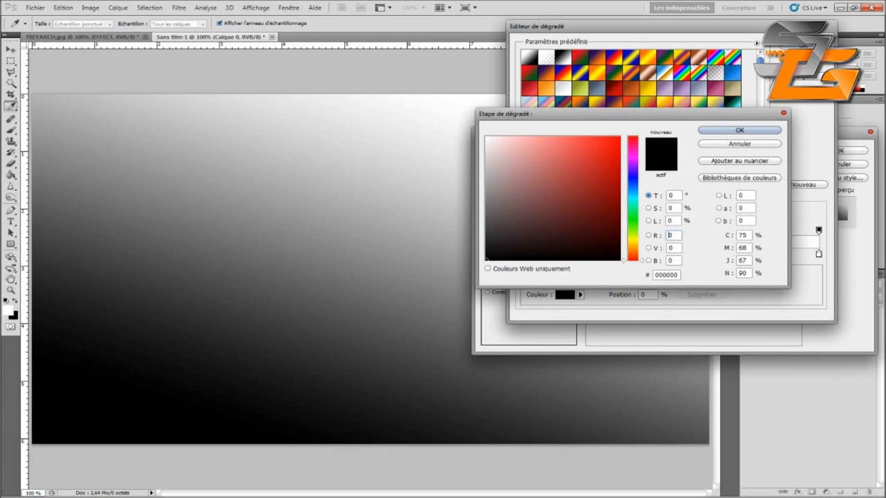
pyautogui.press('Return')
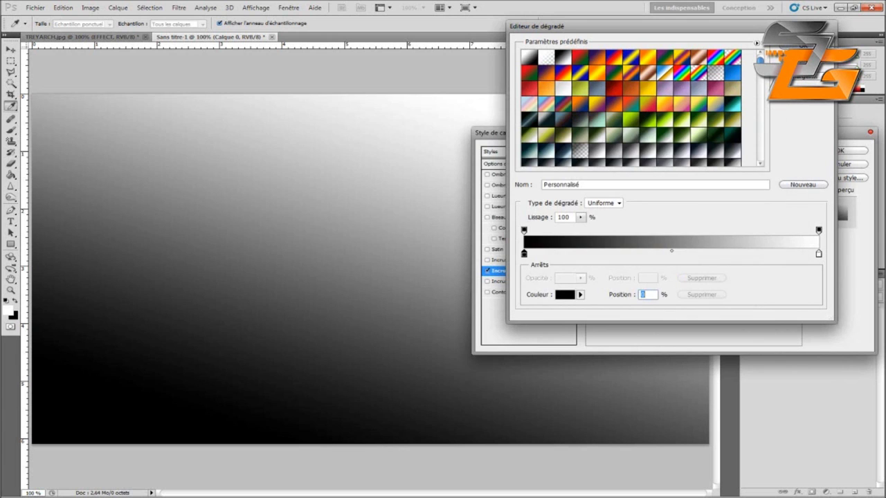
# Step: Set the gradient's end stop to near-black 0d0c0c and apply the gradient overlay to the layer
pyautogui.click(819, 254)
pyautogui.doubleClick(819, 254)
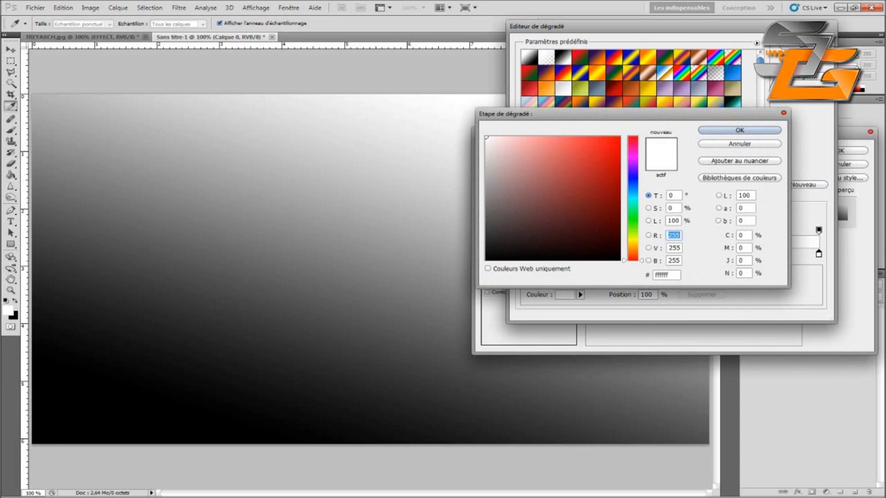
pyautogui.click(492, 253)
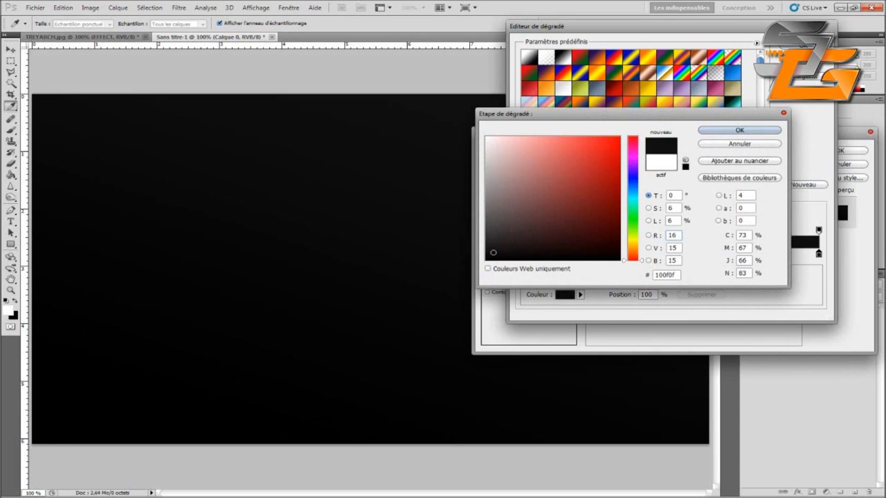
pyautogui.click(492, 253)
pyautogui.click(490, 253)
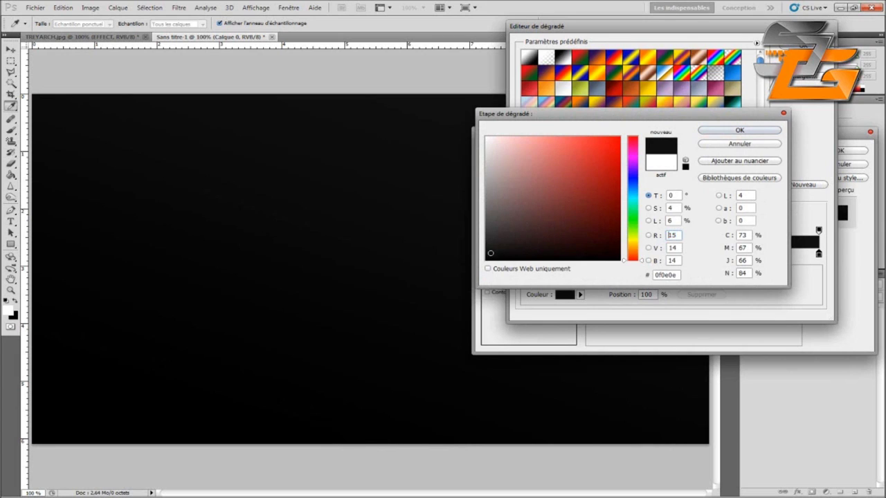
pyautogui.moveTo(490, 253); pyautogui.dragTo(490, 254)
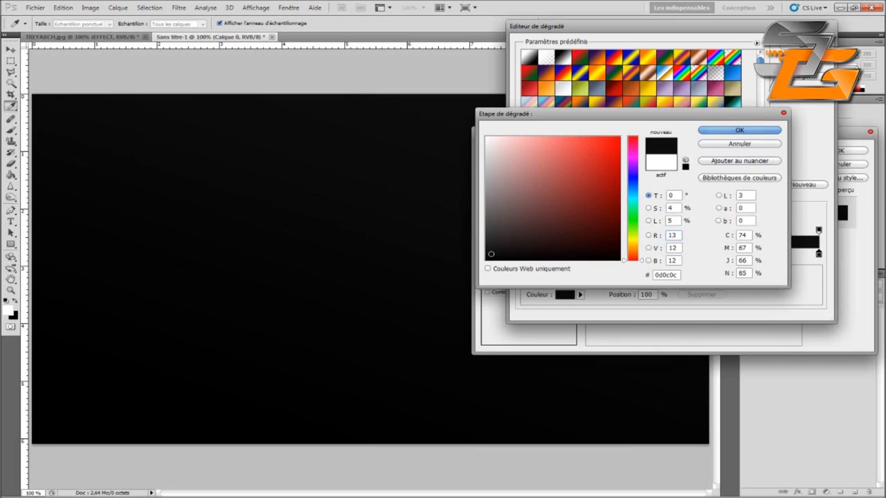
pyautogui.click(666, 275)
pyautogui.click(676, 275)
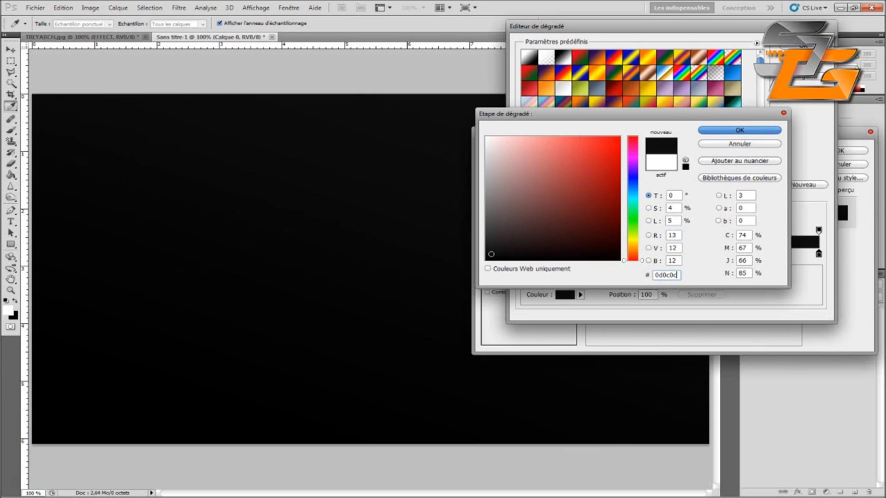
pyautogui.press('Return')
pyautogui.press('Return')
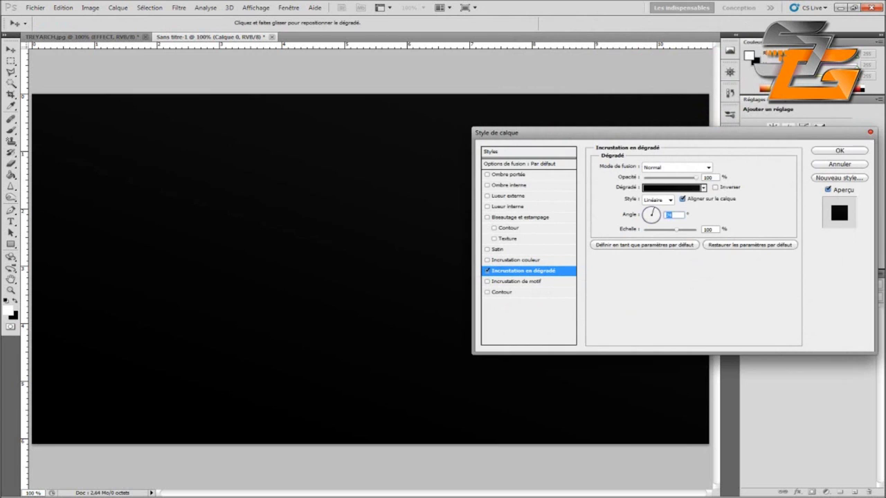
pyautogui.press('Return')
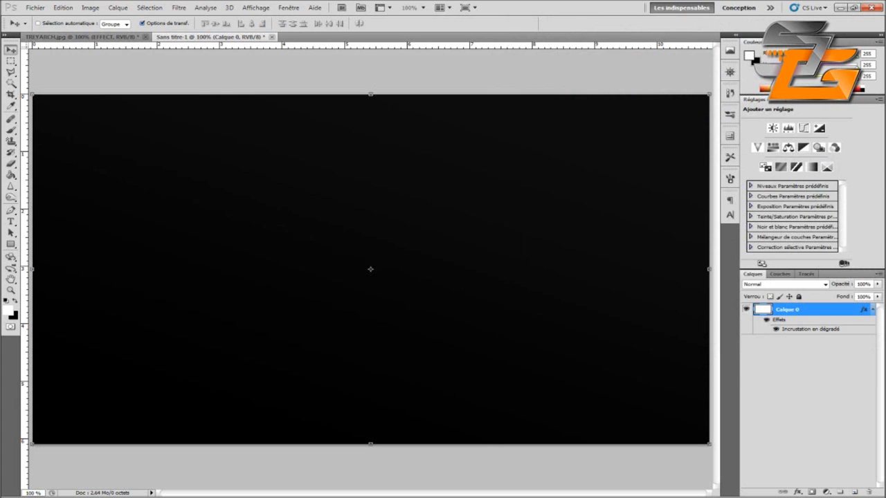
# Step: Add a new empty layer in Normal mode at 100% opacity above the gradient layer
pyautogui.click(117, 7)
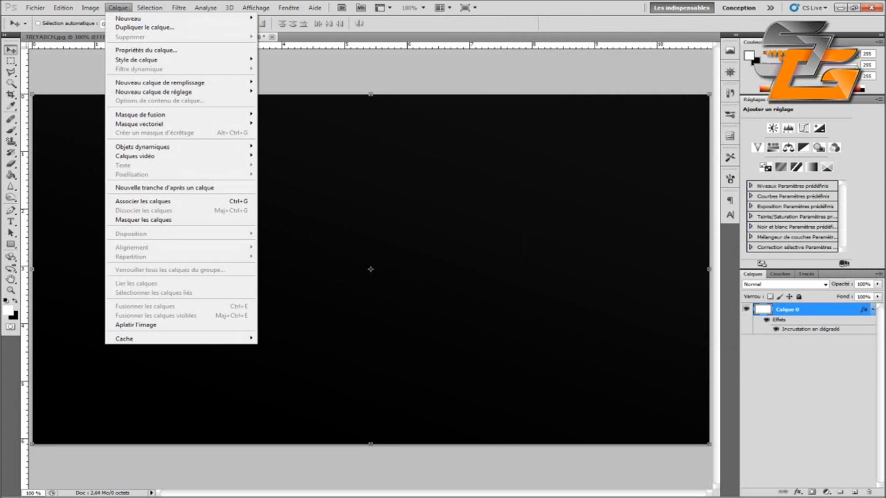
pyautogui.moveTo(128, 18)
pyautogui.click(277, 18)
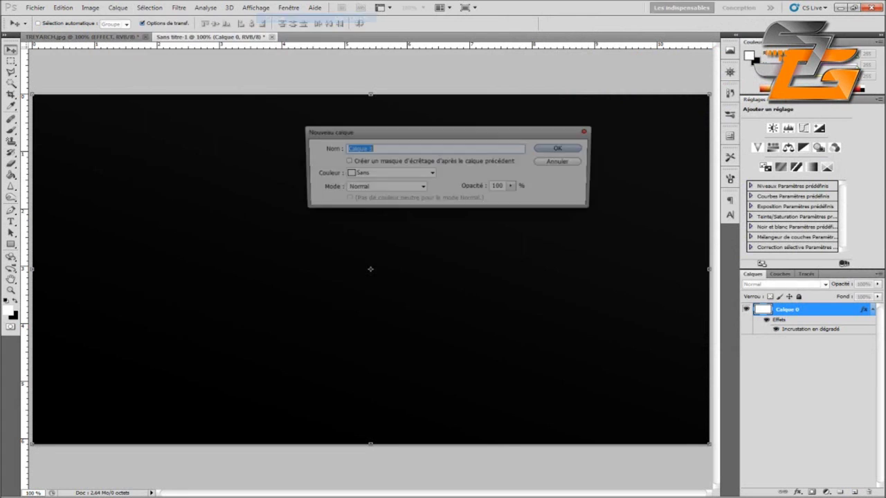
pyautogui.press('Return')
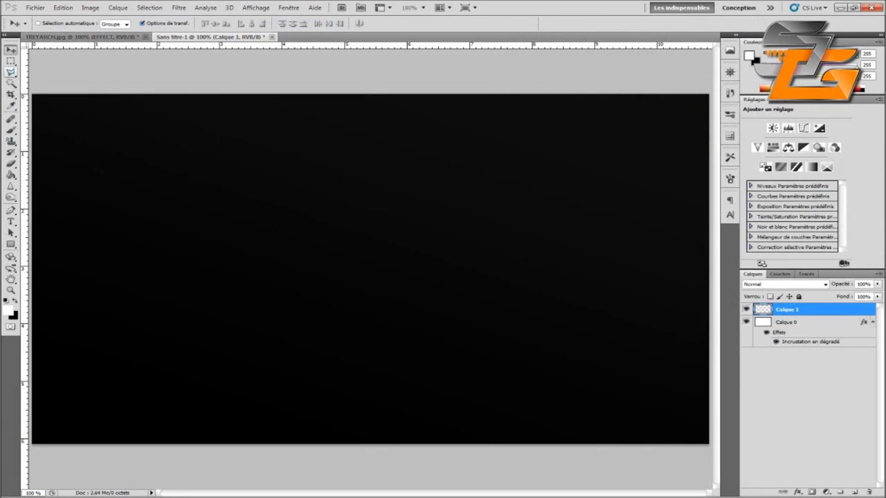
# Step: Activate the Pattern Stamp tool and check the available patterns, keeping the dark carbon weave pattern
pyautogui.click(11, 141)
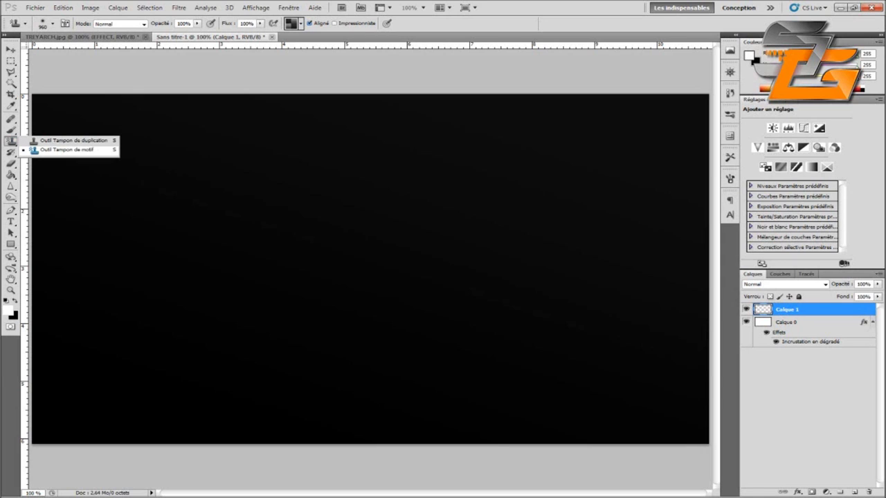
pyautogui.click(68, 149)
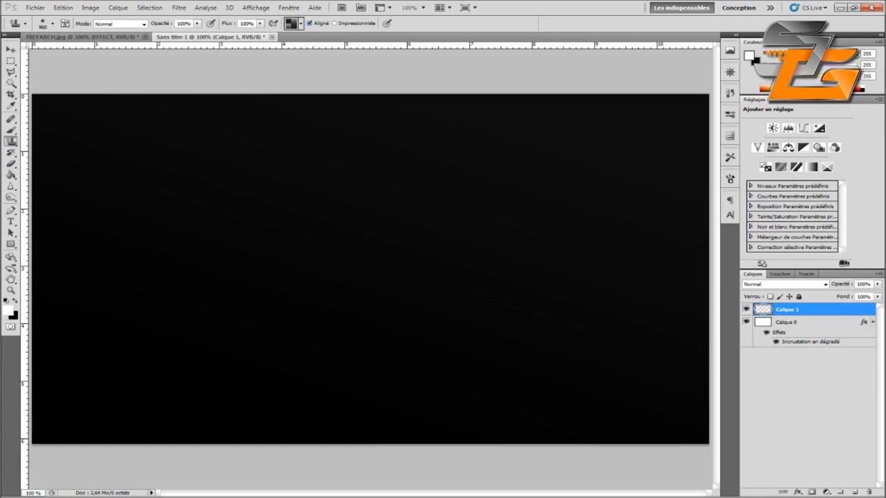
pyautogui.click(300, 23)
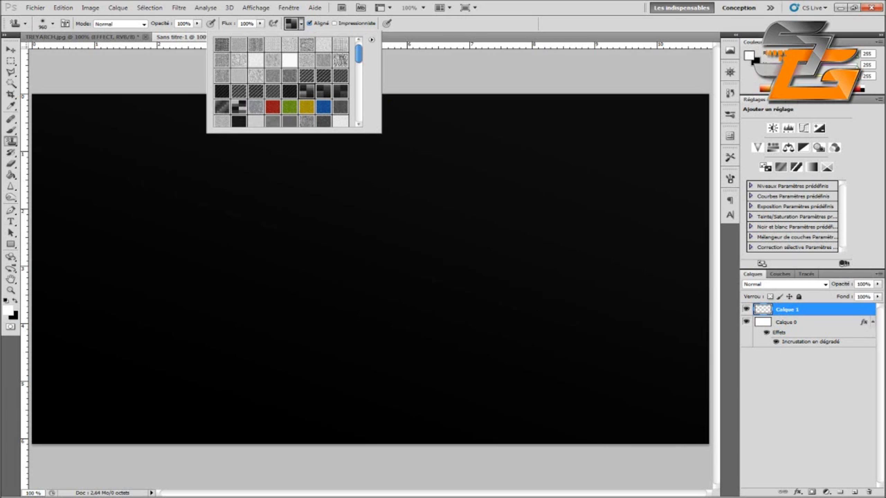
pyautogui.press('Escape')
pyautogui.press('i')
pyautogui.click(10, 309)
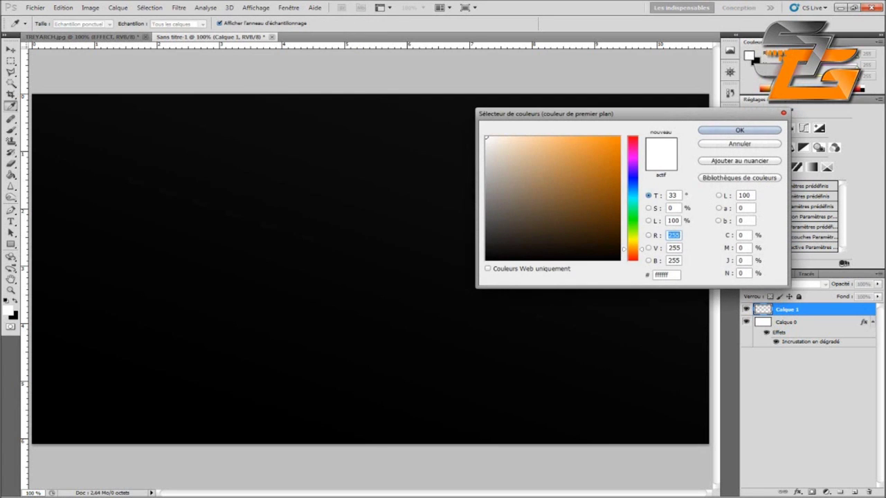
pyautogui.press('Return')
pyautogui.press('s')
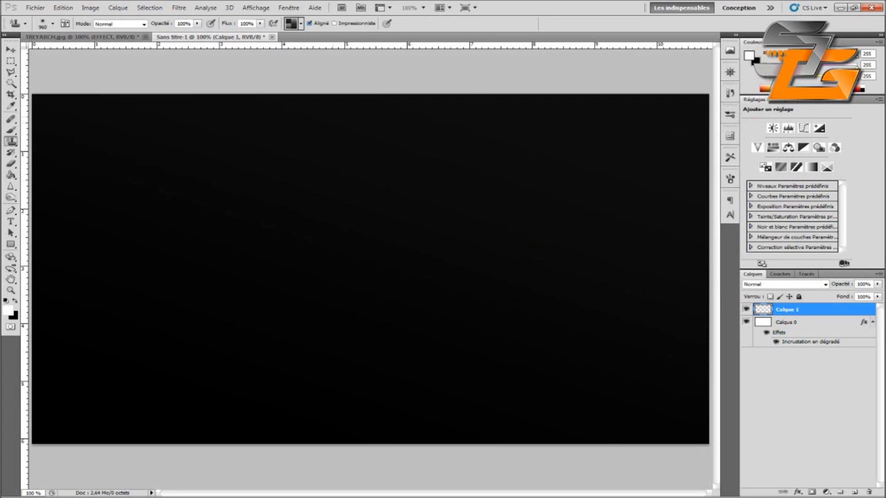
# Step: Stamp the carbon weave pattern once at the canvas centre with a soft brush of 764 px and 0% hardness
pyautogui.click(53, 23)
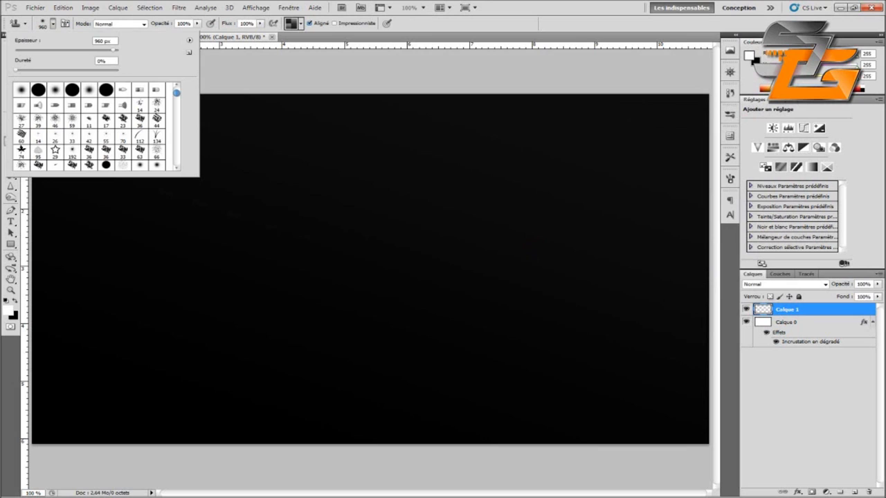
pyautogui.click(106, 41)
pyautogui.press('Return')
pyautogui.click(374, 267)
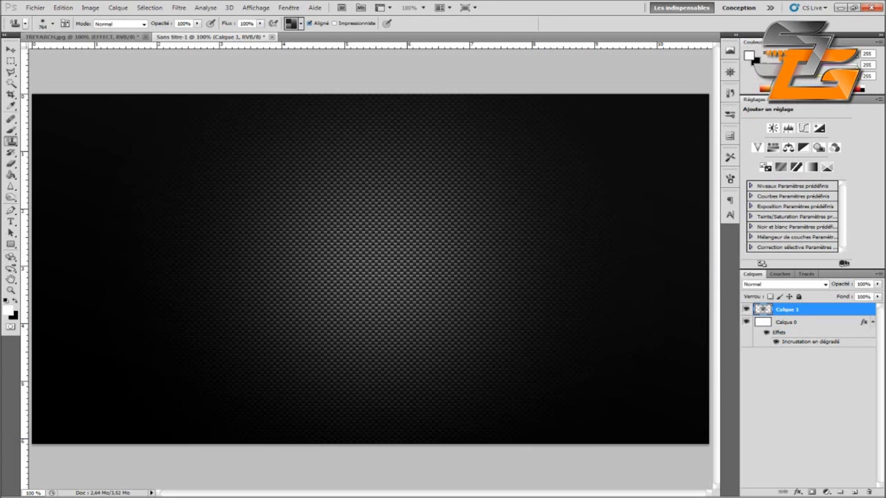
# Step: Add a colour overlay to the pattern layer and set its colour to black (000000)
pyautogui.press('v')
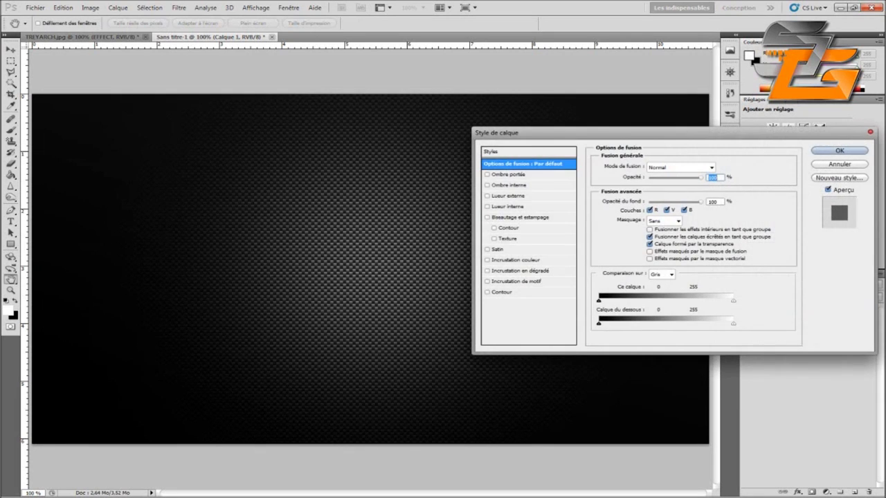
pyautogui.click(517, 259)
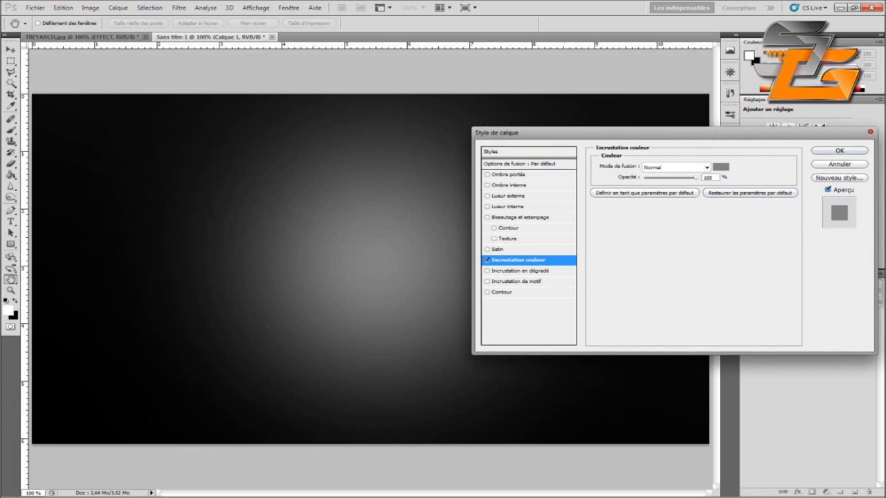
pyautogui.click(720, 167)
pyautogui.click(486, 260)
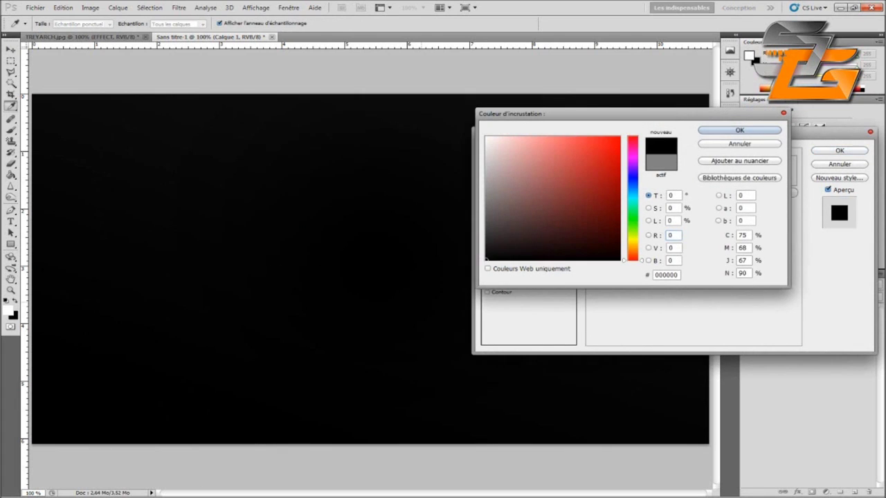
pyautogui.press('Return')
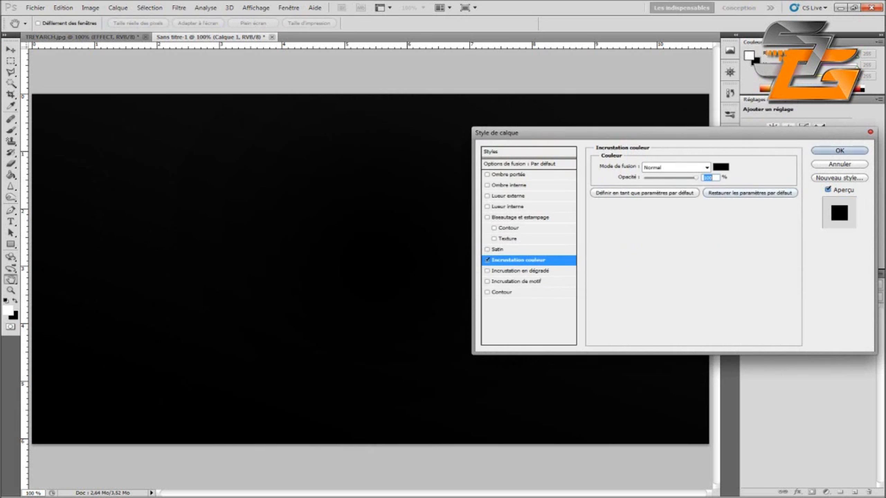
# Step: Set the black colour overlay's blend mode to Incrustation and its opacity to 60%
pyautogui.click(675, 168)
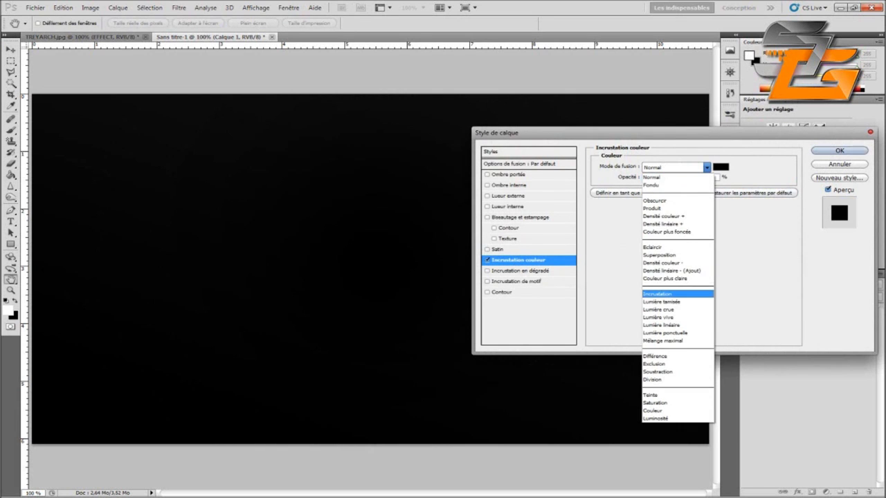
pyautogui.press('Return')
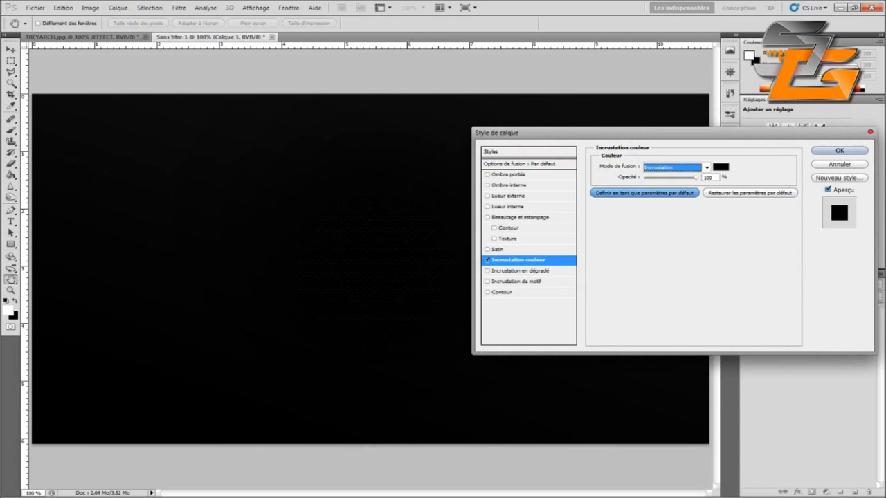
pyautogui.press('Tab')
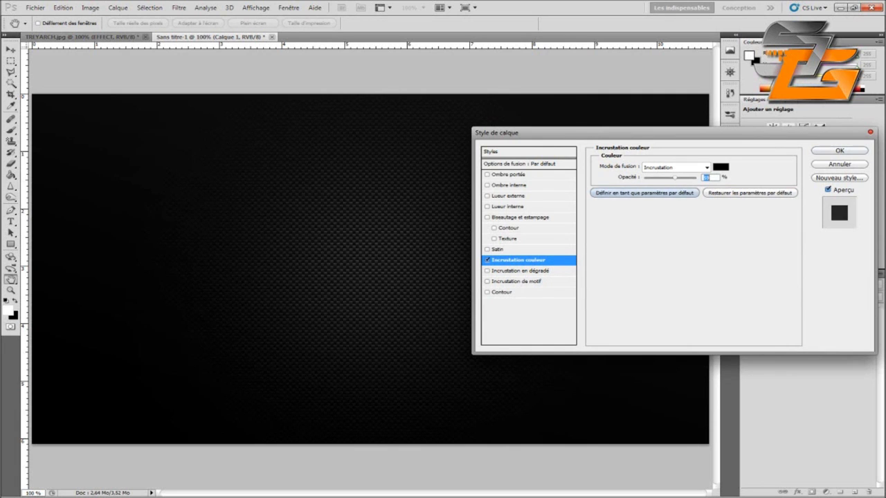
pyautogui.write('60')
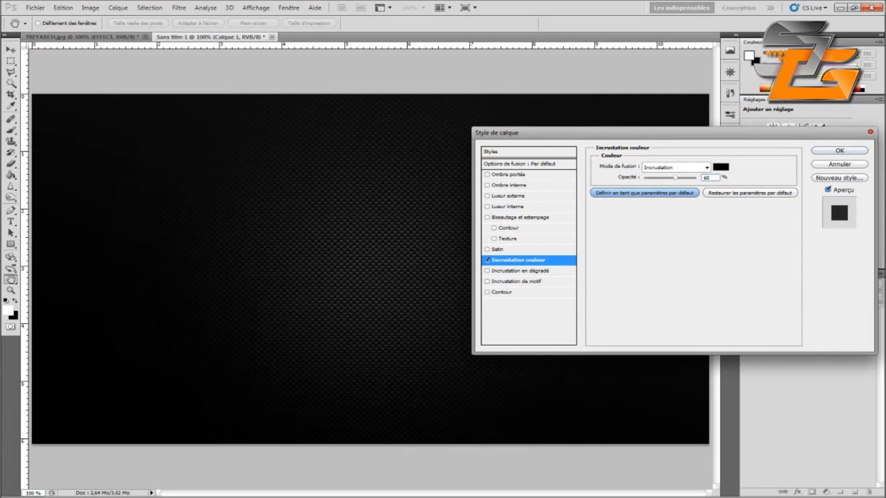
# Step: Apply the colour overlay and give the carbon pattern layer a directional blur with a 48° angle and 18 pixel distance
pyautogui.press('Return')
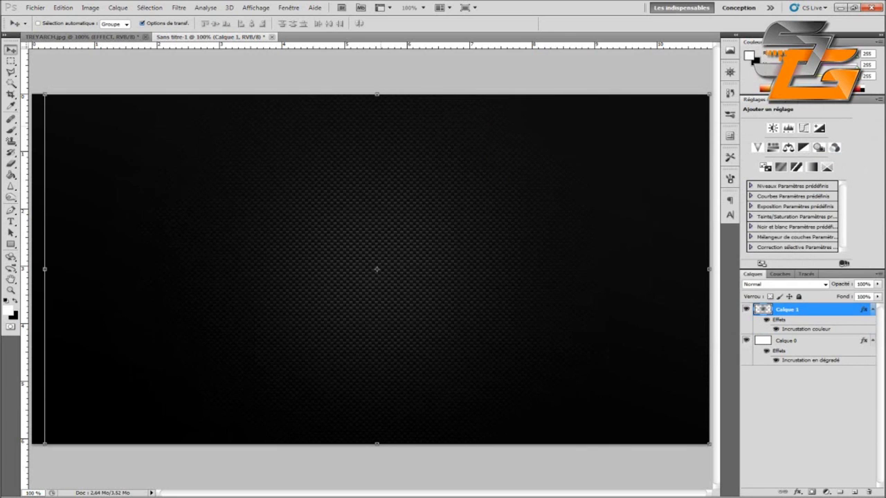
pyautogui.click(179, 7)
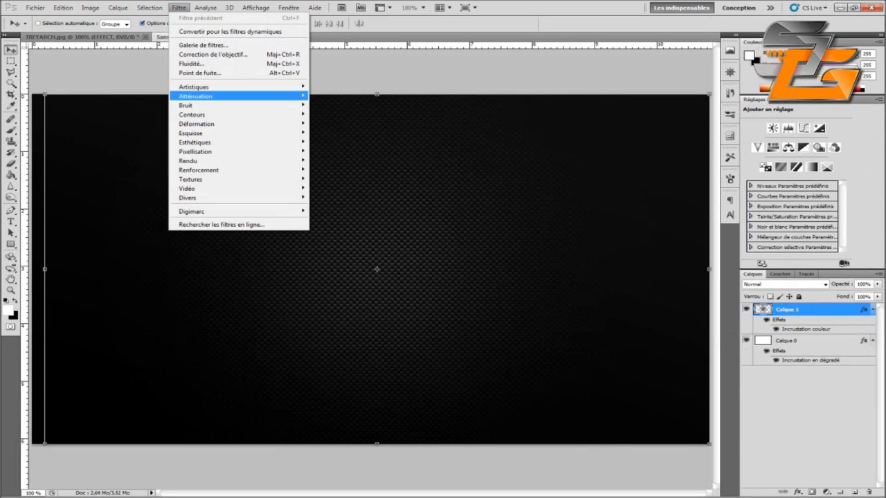
pyautogui.moveTo(208, 96)
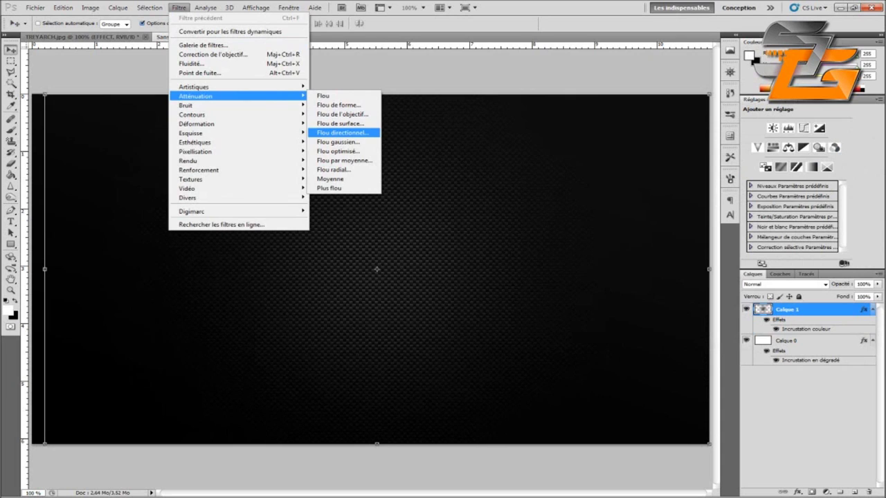
pyautogui.press('Return')
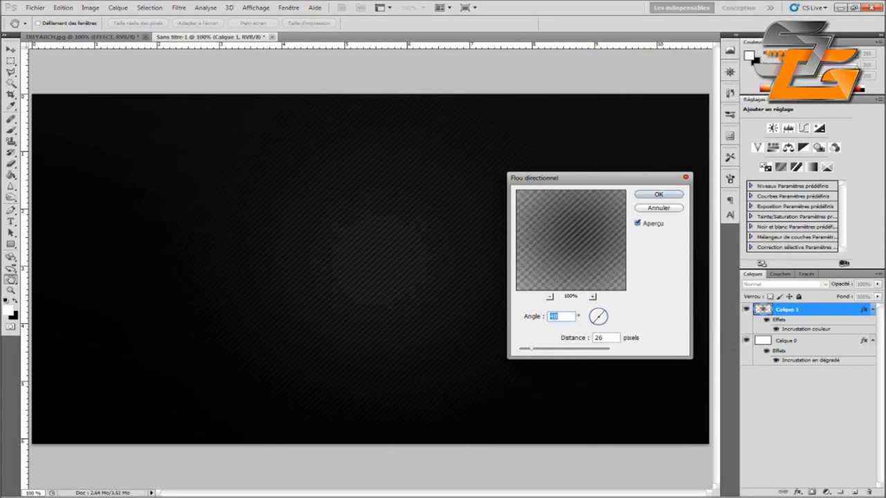
pyautogui.moveTo(530, 348); pyautogui.dragTo(527, 348)
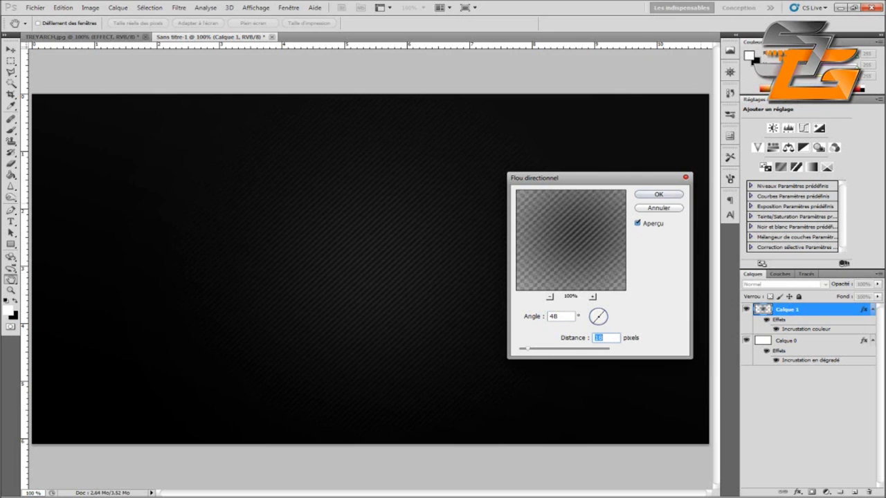
pyautogui.press('Return')
pyautogui.press('v')
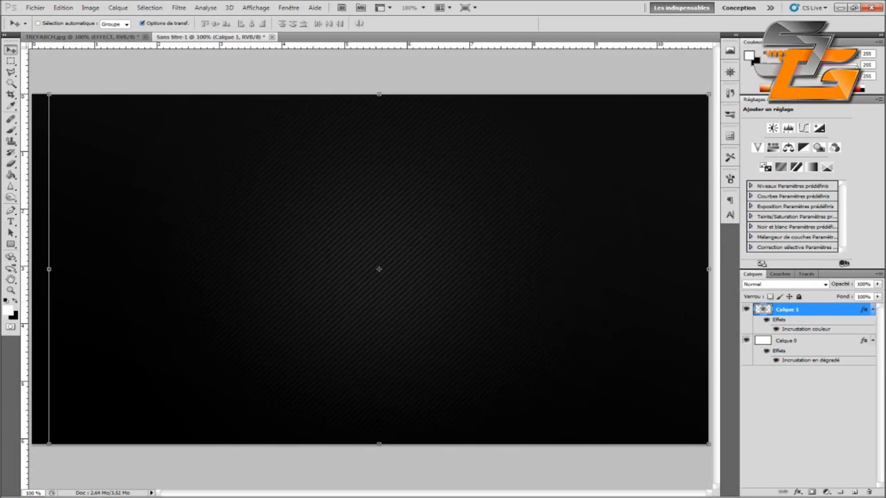
# Step: Add a white, centre-aligned horizontal text reading TUTORIAL in Arial Regular at 74,36 pt over the textured background
pyautogui.press('t')
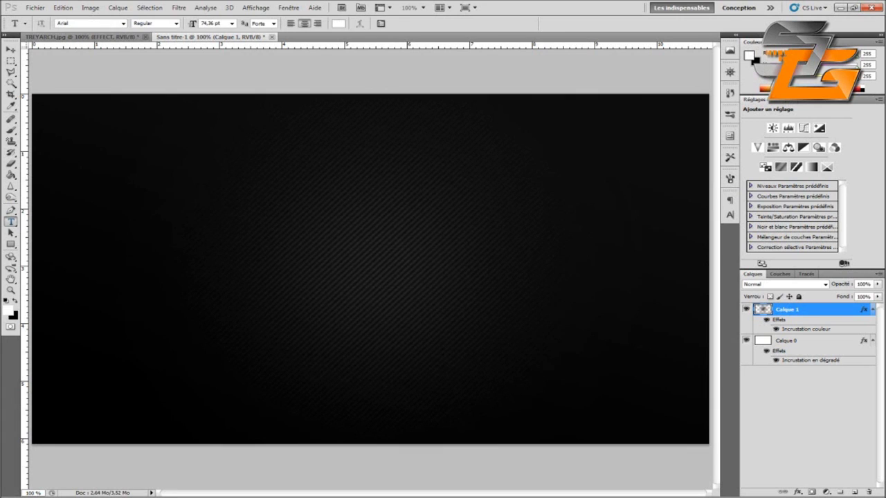
pyautogui.click(251, 261)
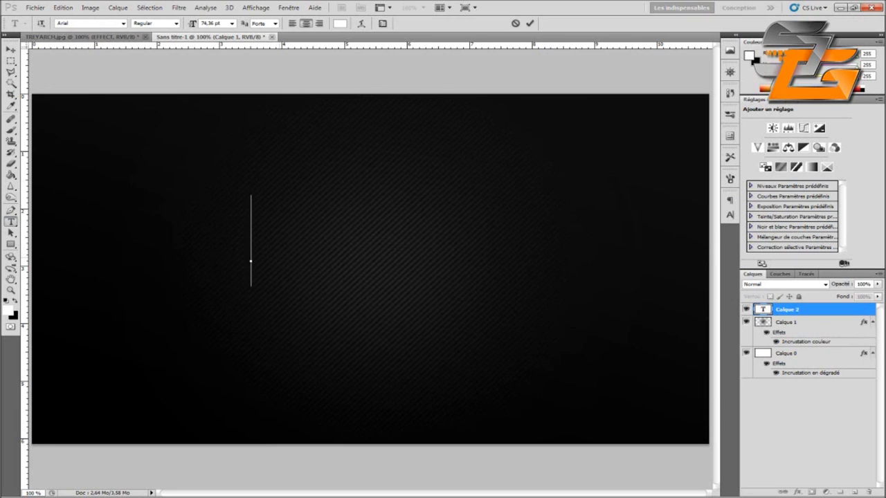
pyautogui.write('t')
pyautogui.press('BackSpace')
pyautogui.write('t')
pyautogui.press('BackSpace')
pyautogui.write('TUT')
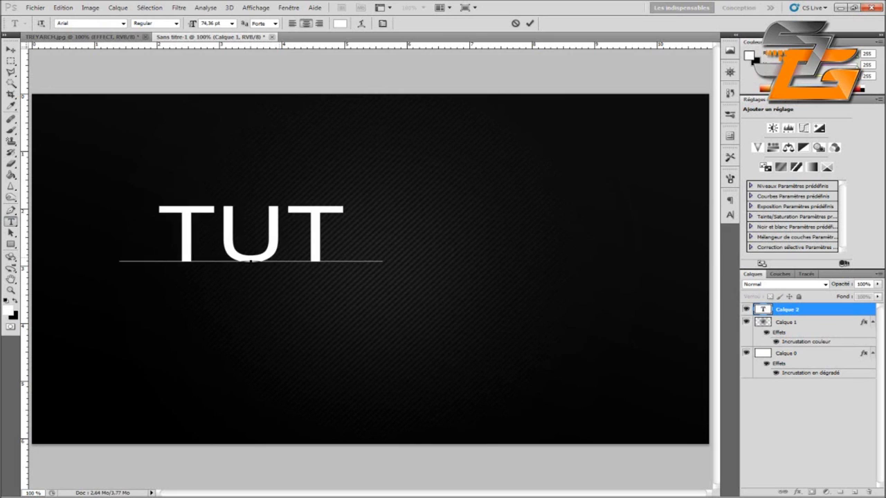
pyautogui.write('ORIAL')
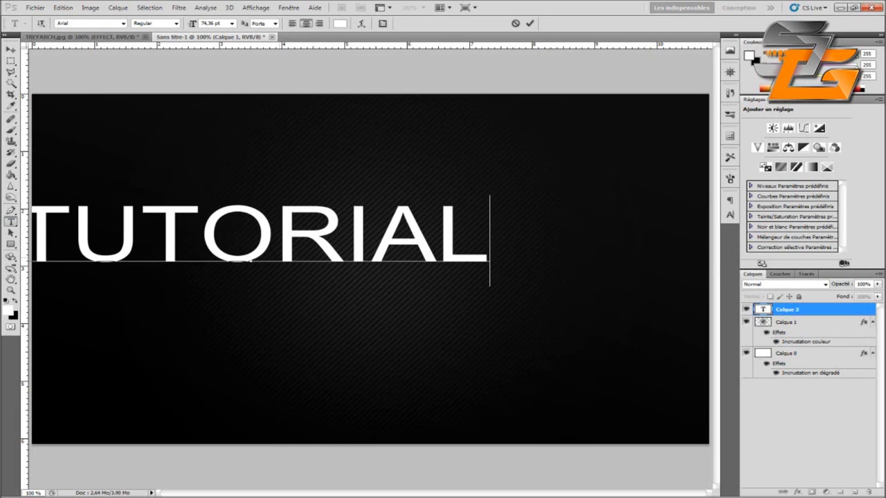
pyautogui.hotkey('ctrl', 'Return')
# Step: Move the TUTORIAL text layer to about the centre of the canvas and fine-tune its position
pyautogui.press('v')
pyautogui.moveTo(250, 234); pyautogui.dragTo(341, 255)
pyautogui.press('Left')
pyautogui.press('Left')
pyautogui.press('Down')
pyautogui.press('Down')
pyautogui.press('Down')
pyautogui.press('Down')
pyautogui.press('Right')
pyautogui.press('Right')
pyautogui.press('Right')
pyautogui.press('Right')
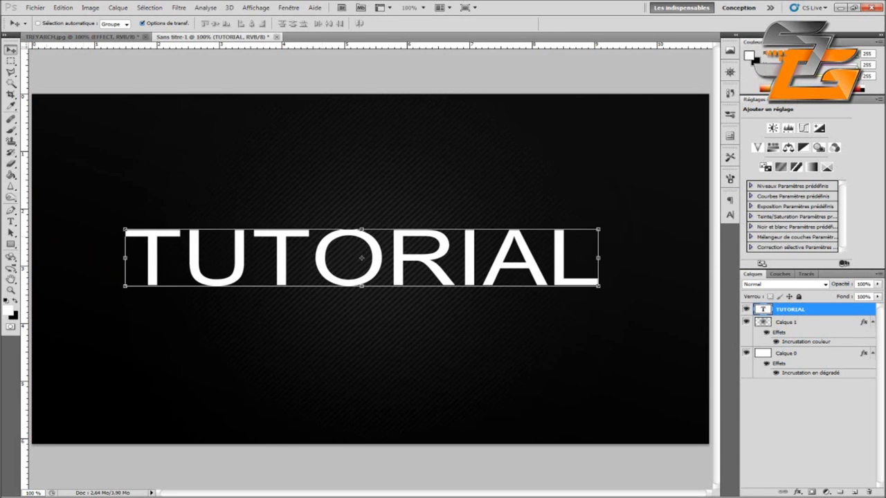
# Step: Compare the TUTORIAL text with the lettering in TREYARCH.jpg and change its font to Cafe Nero M54
pyautogui.click(11, 222)
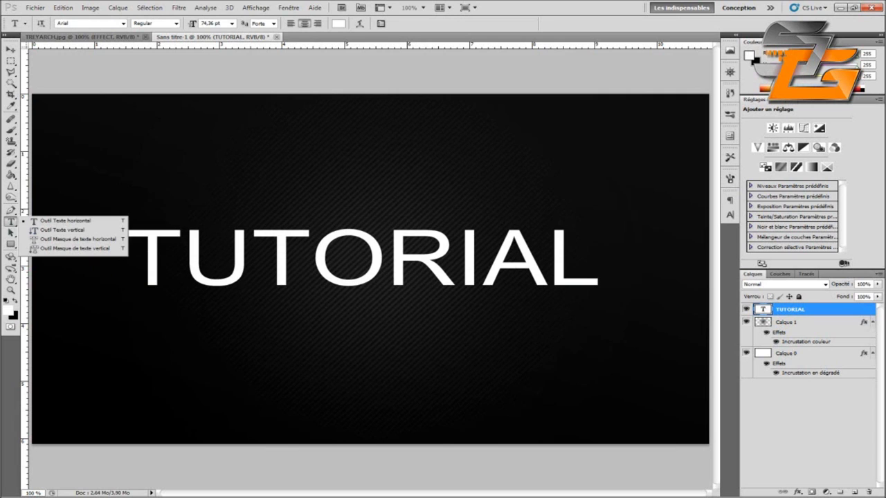
pyautogui.click(599, 263)
pyautogui.moveTo(600, 263); pyautogui.dragTo(123, 263)
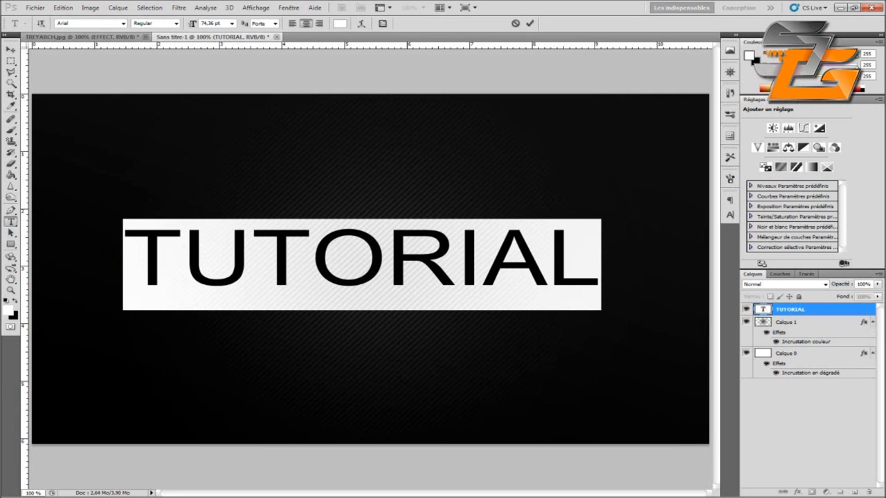
pyautogui.click(124, 36)
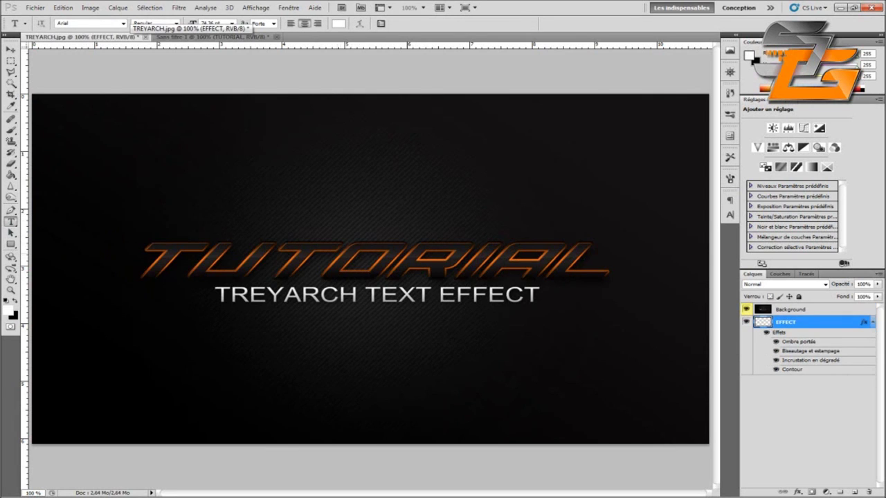
pyautogui.click(208, 36)
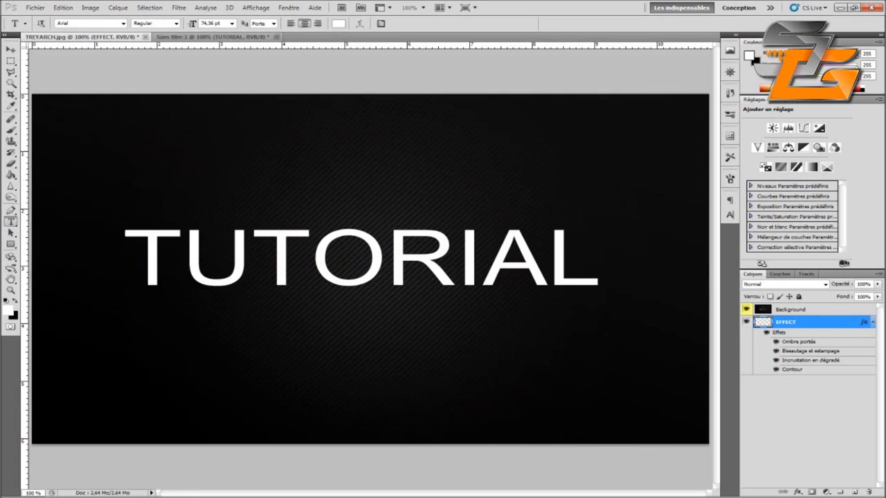
pyautogui.click(123, 23)
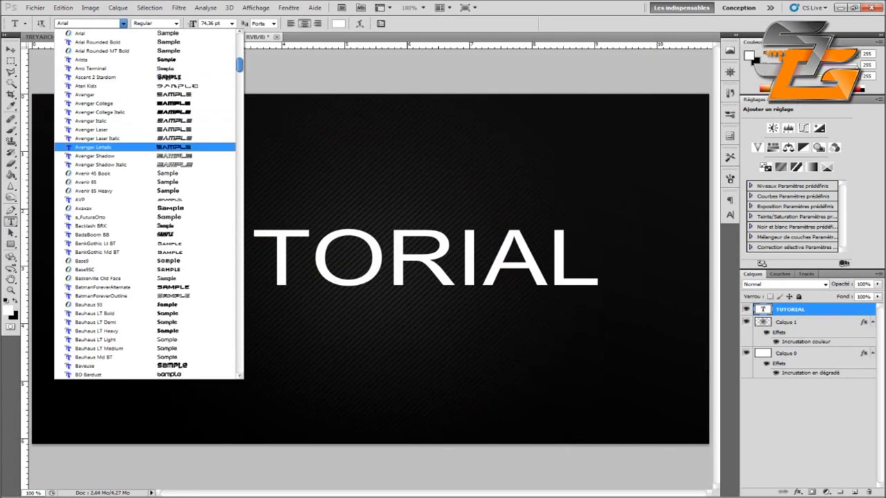
pyautogui.scroll(-4, 104, 152)
pyautogui.scroll(-11, 103, 155)
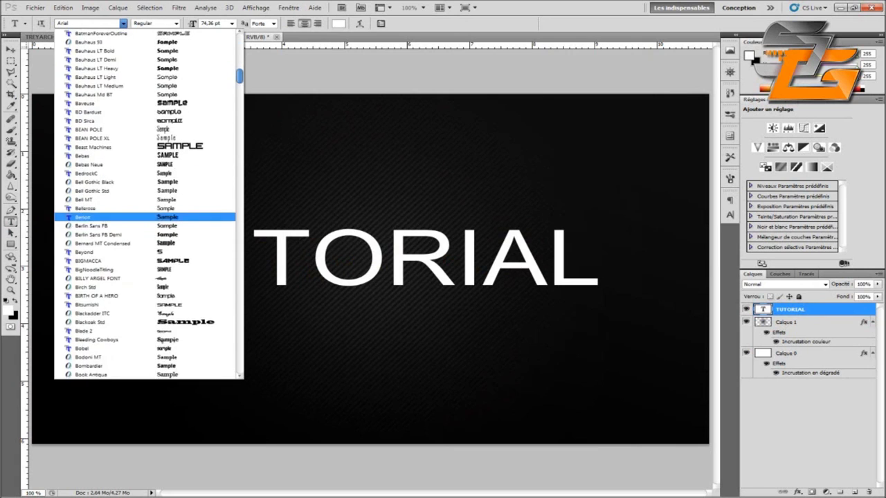
pyautogui.scroll(-12, 104, 232)
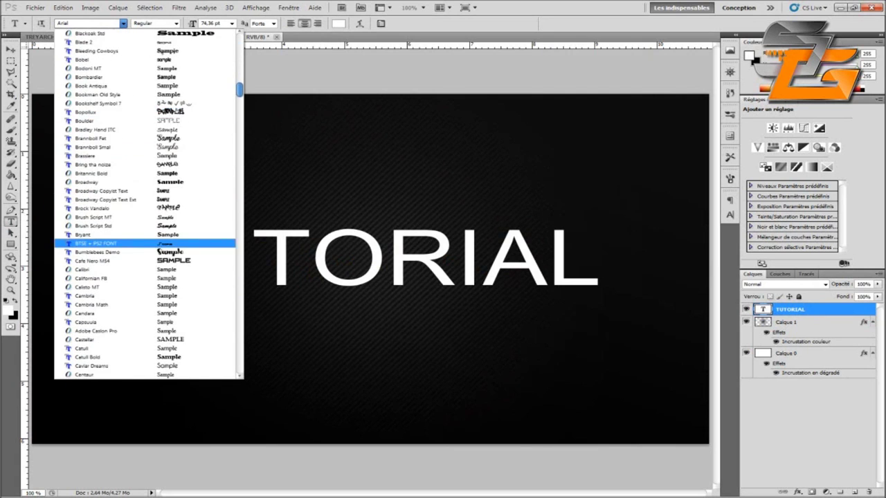
pyautogui.scroll(-5, 104, 221)
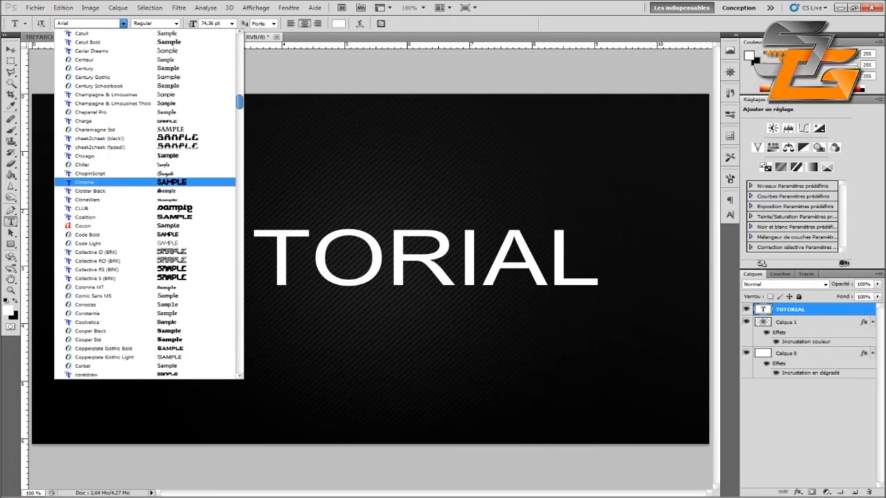
pyautogui.scroll(-6, 104, 245)
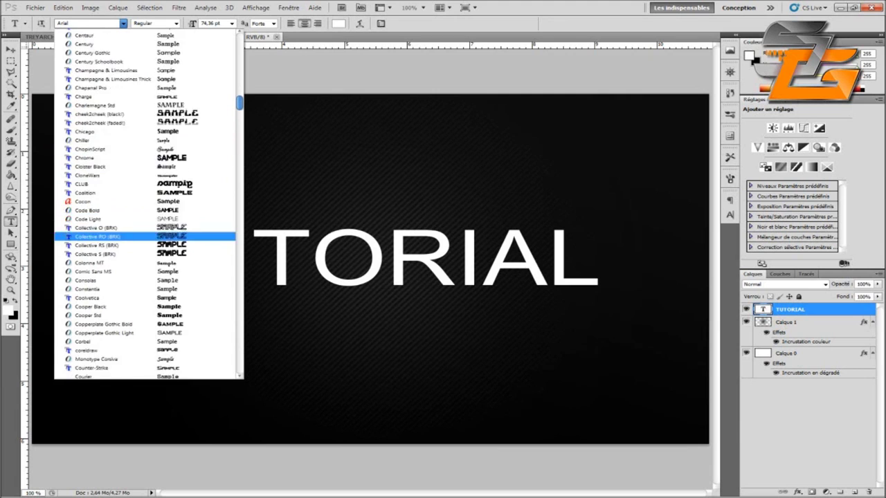
pyautogui.scroll(4, 104, 245)
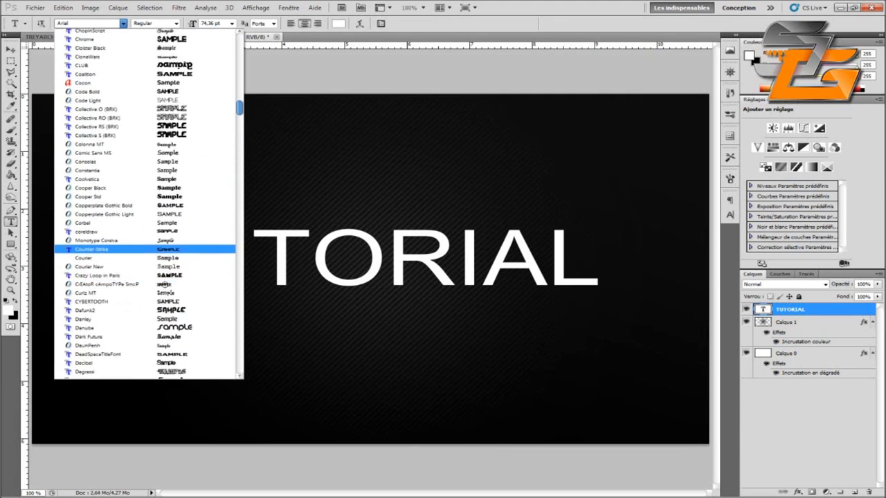
pyautogui.scroll(10, 149, 203)
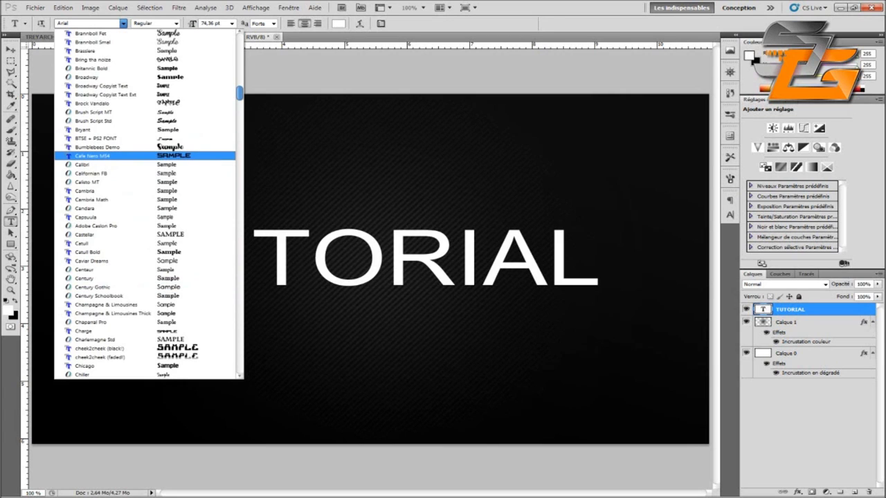
pyautogui.press('Return')
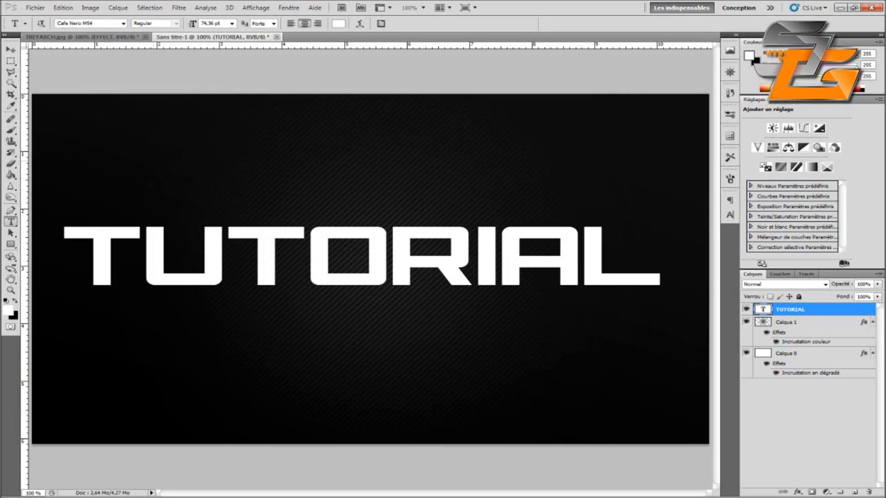
# Step: Recentre the TUTORIAL text and skew it horizontally so the letters lean forward like italics
pyautogui.press('v')
pyautogui.moveTo(376, 258); pyautogui.dragTo(378, 259)
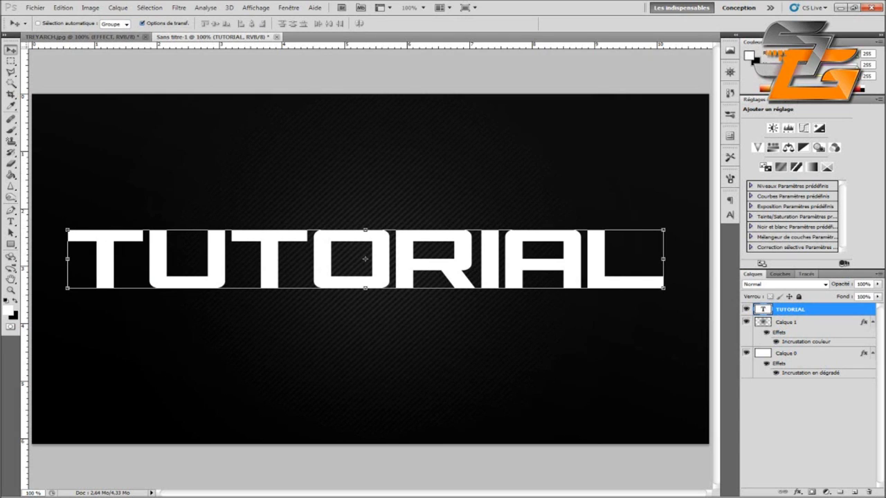
pyautogui.click(63, 8)
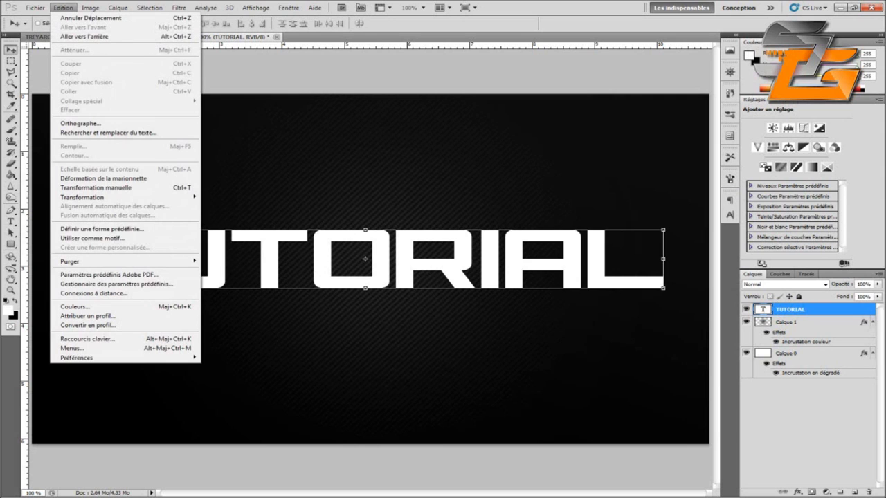
pyautogui.moveTo(104, 197)
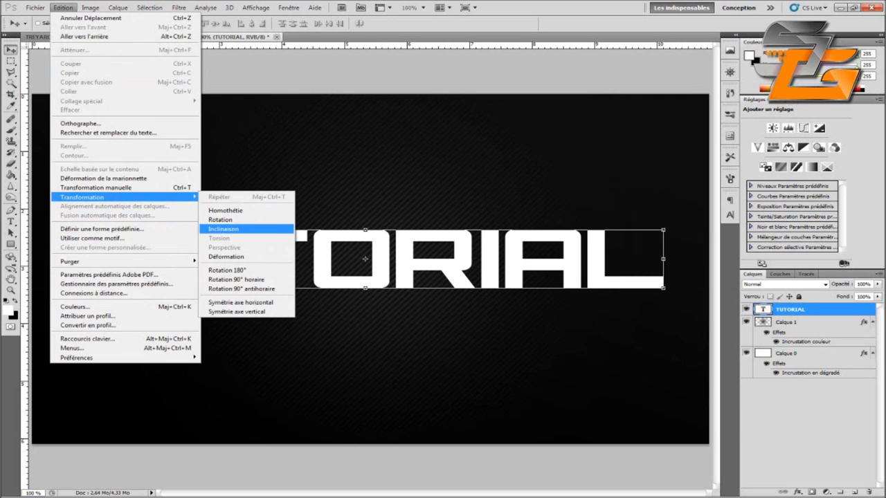
pyautogui.click(224, 229)
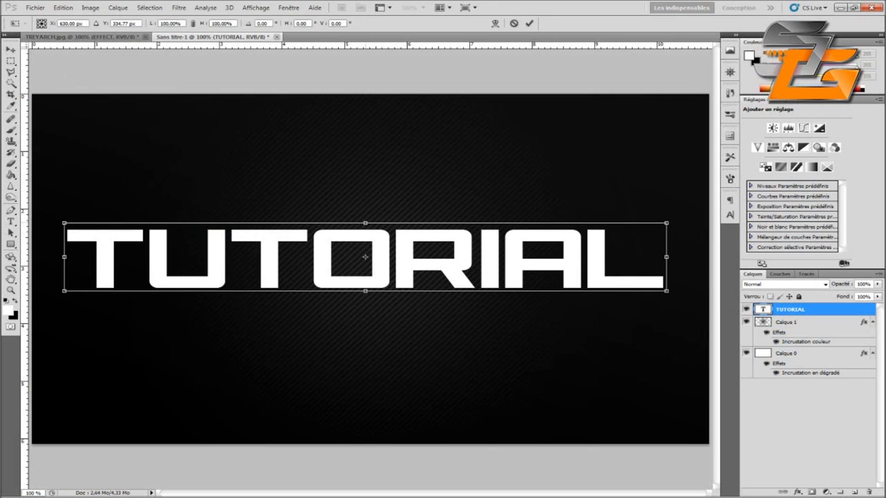
pyautogui.moveTo(365, 223); pyautogui.dragTo(400, 223)
pyautogui.press('Return')
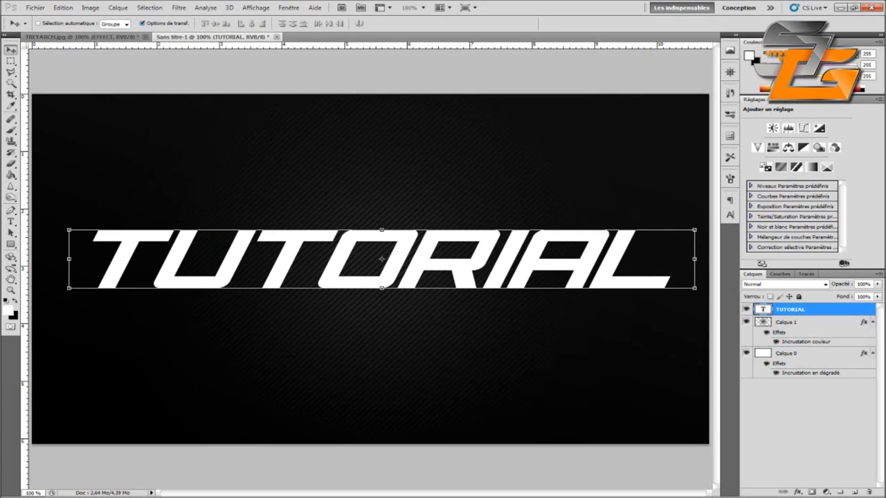
# Step: Slightly reduce the slanted text's height from its upper edge with a free transform and recentre it on the canvas
pyautogui.hotkey('ctrl', 't')
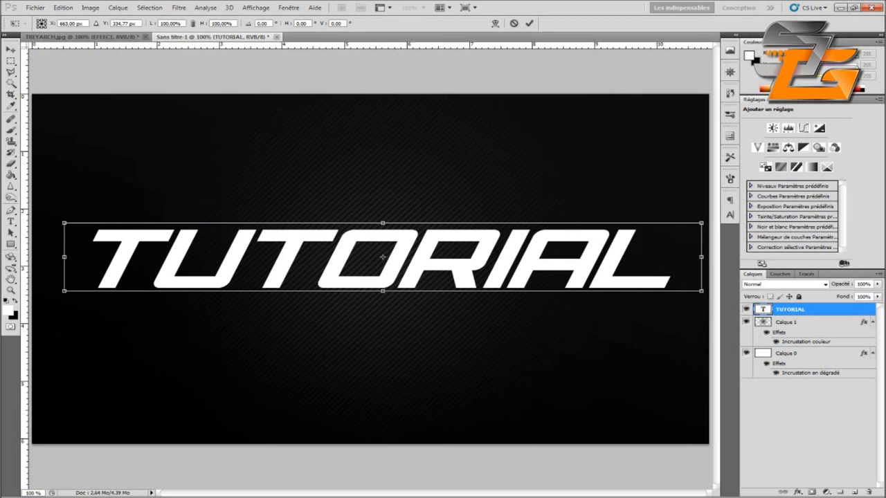
pyautogui.press('Return')
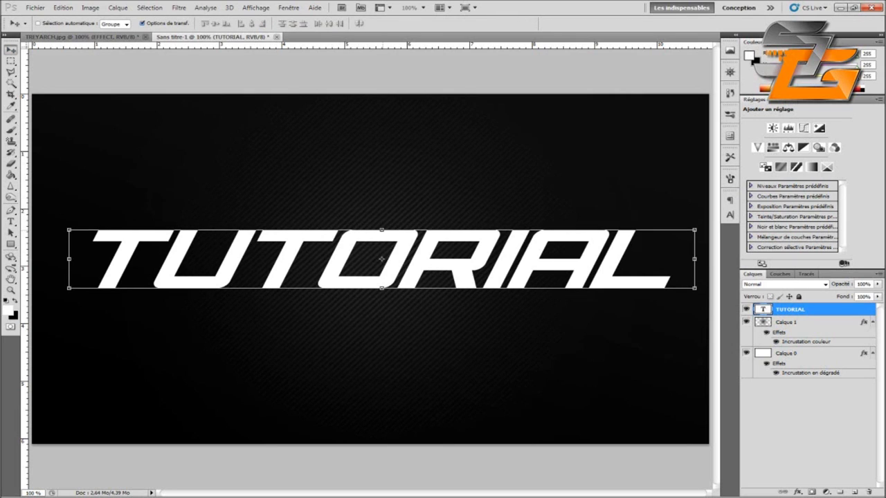
pyautogui.hotkey('ctrl', 't')
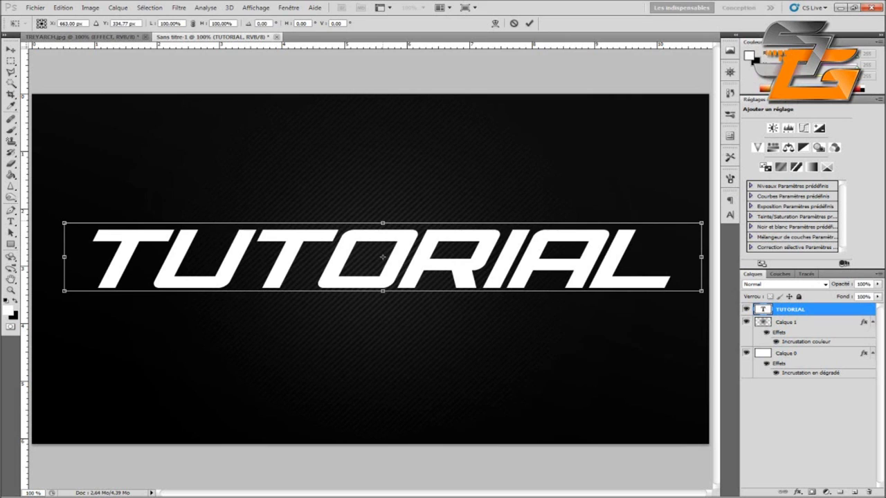
pyautogui.moveTo(383, 223); pyautogui.dragTo(382, 229)
pyautogui.press('Return')
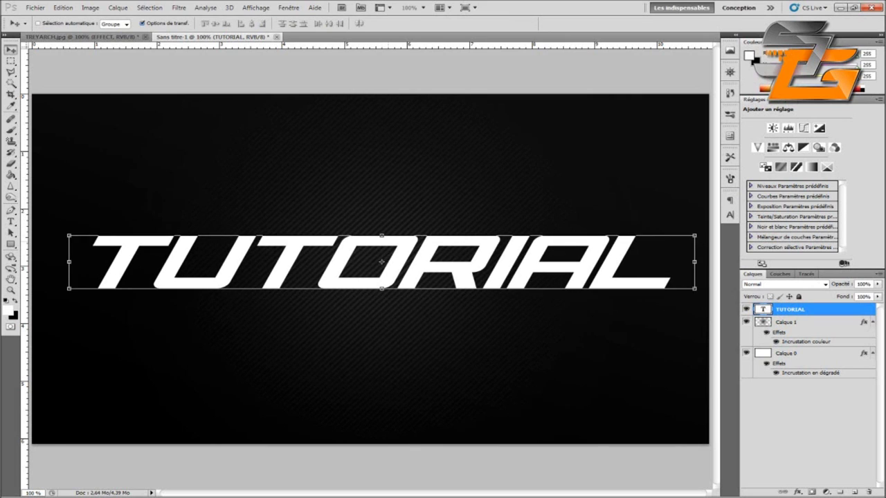
pyautogui.moveTo(382, 266); pyautogui.dragTo(379, 262)
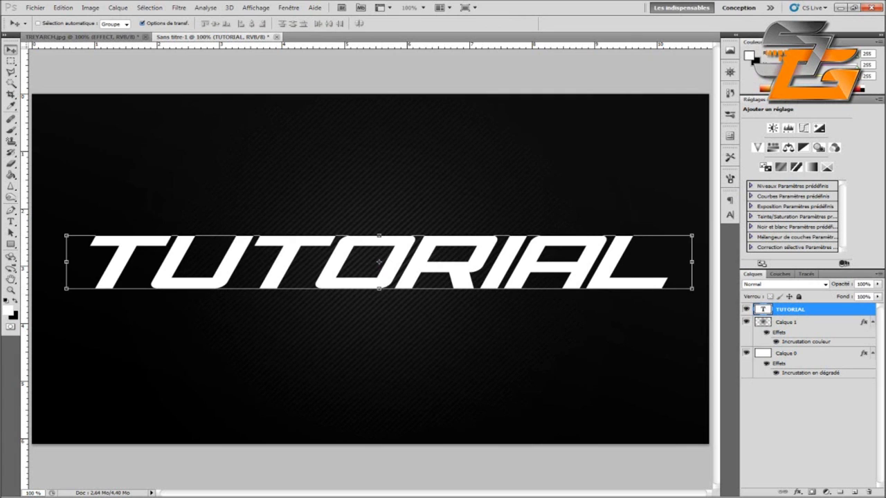
# Step: Copy the layer style of the EFFECT layer in TREYARCH.jpg, paste it onto the TUTORIAL text layer and preview the styled lettering
pyautogui.hotkey('ctrl', 'Tab')
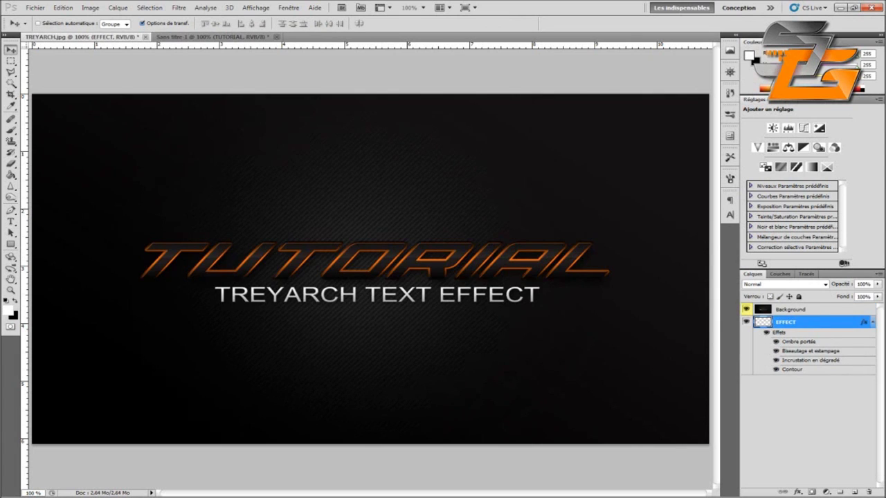
pyautogui.rightClick(820, 322)
pyautogui.click(839, 323)
pyautogui.rightClick(838, 323)
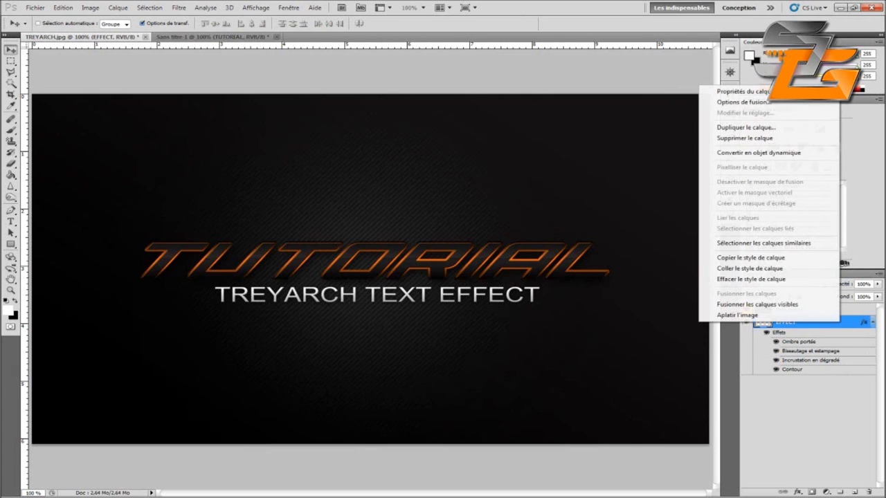
pyautogui.click(751, 258)
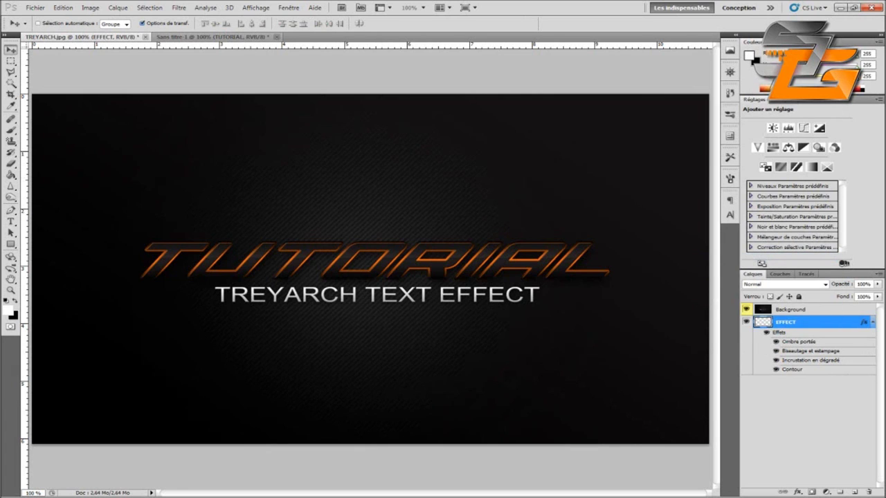
pyautogui.hotkey('ctrl', 'Tab')
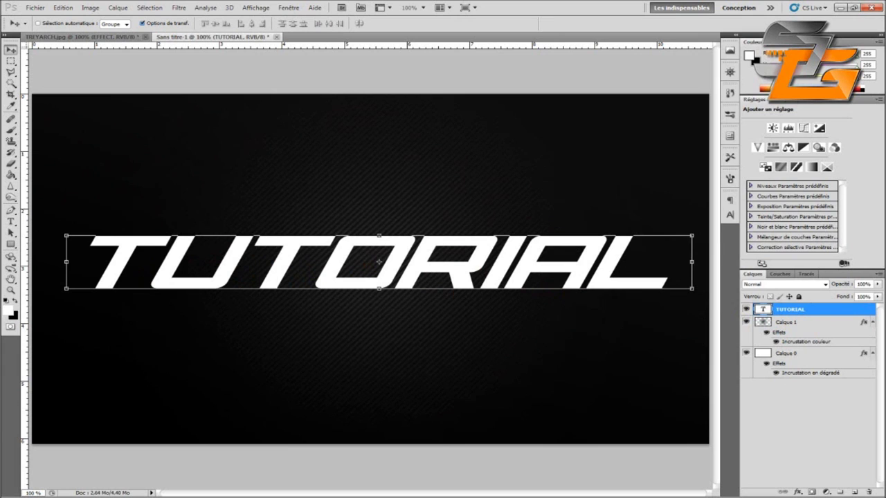
pyautogui.rightClick(816, 310)
pyautogui.click(713, 289)
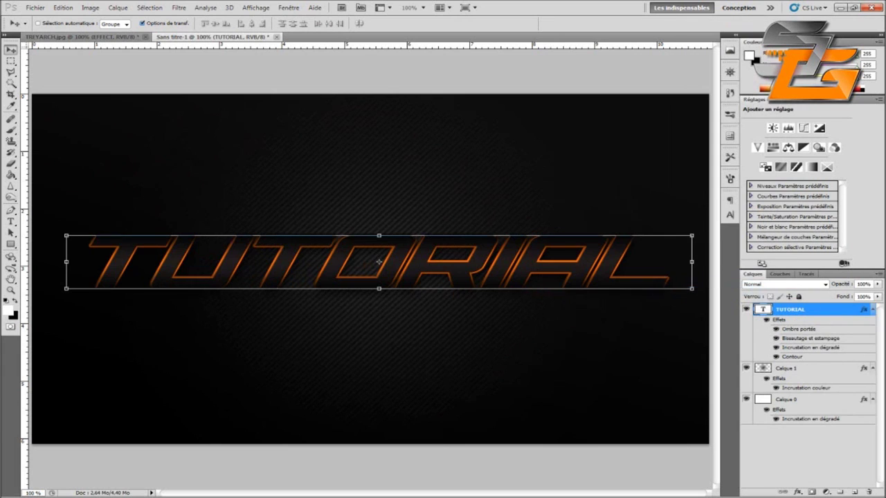
pyautogui.hotkey('ctrl', 'h')
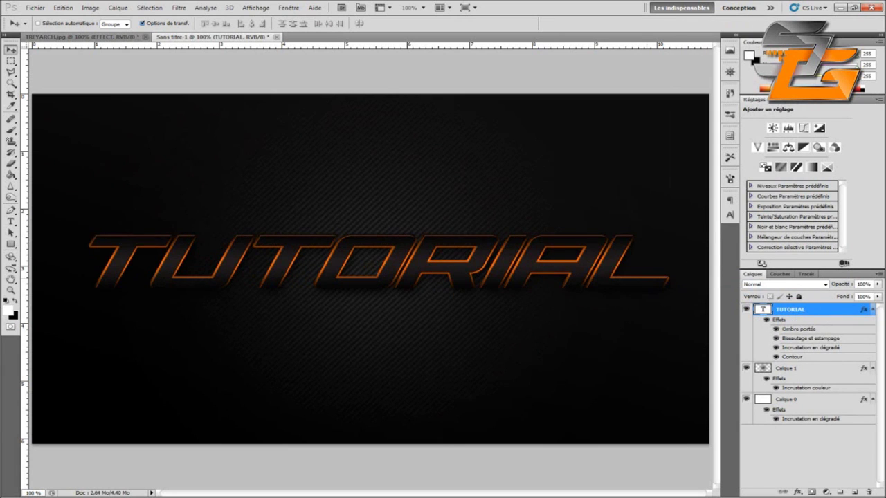
pyautogui.hotkey('ctrl', 'h')
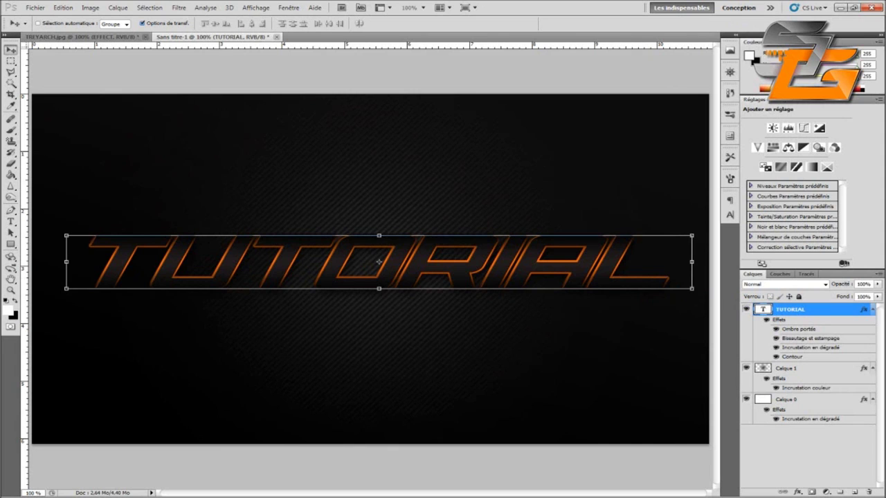
# Step: Open the TUTORIAL layer's style settings and examine the drop shadow's parameters and shadow colour
pyautogui.doubleClick(827, 309)
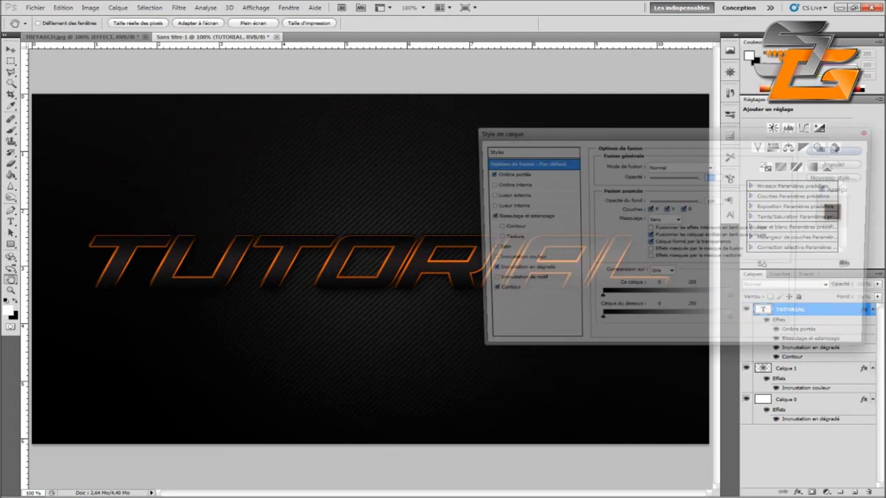
pyautogui.moveTo(526, 132); pyautogui.dragTo(465, 113)
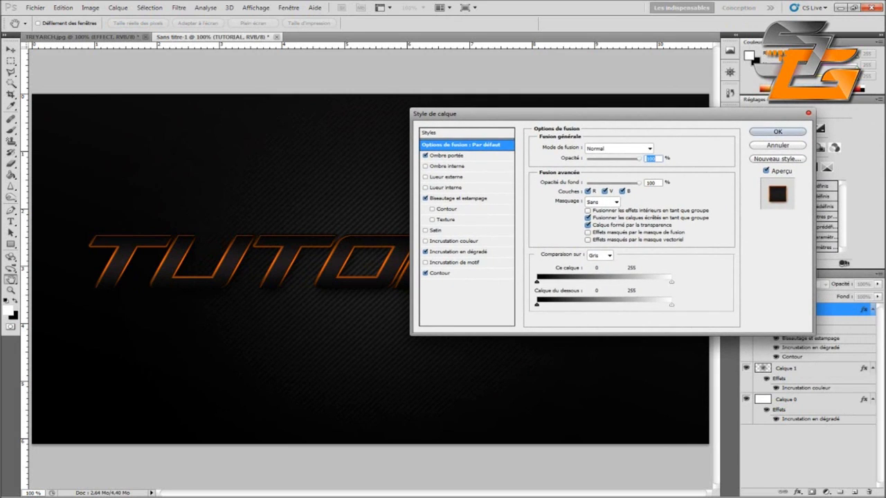
pyautogui.click(447, 155)
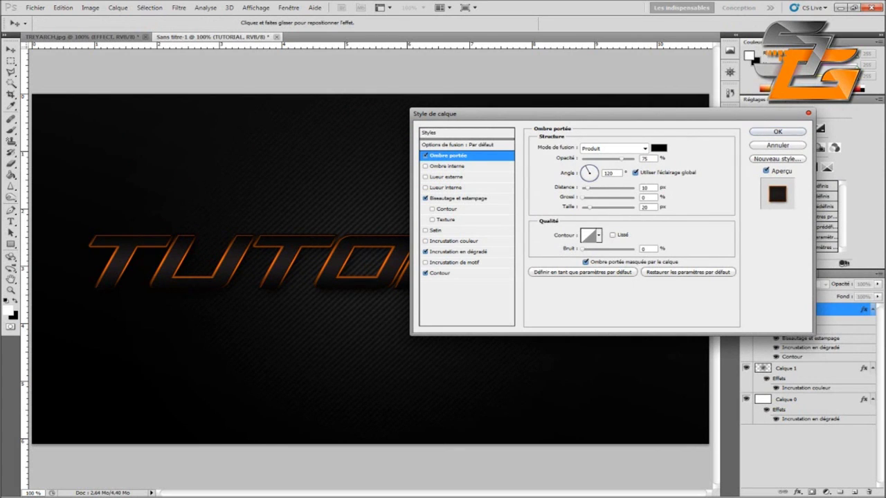
pyautogui.click(658, 148)
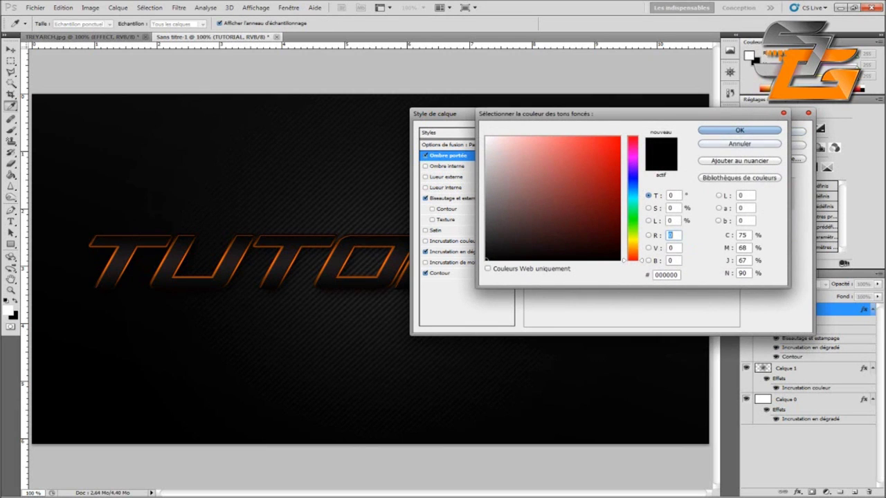
pyautogui.press('Return')
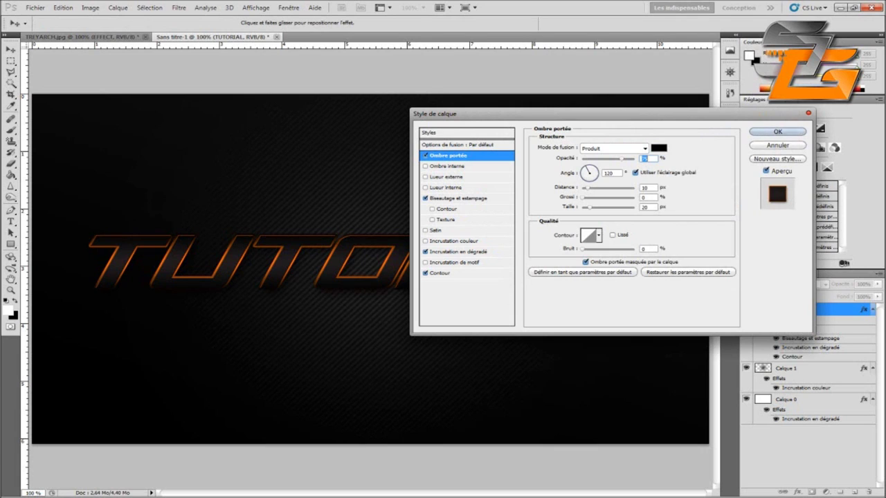
pyautogui.press('Tab')
# Step: Examine the TUTORIAL layer's bevel and emboss settings, including its style, technique and gloss contour
pyautogui.click(457, 198)
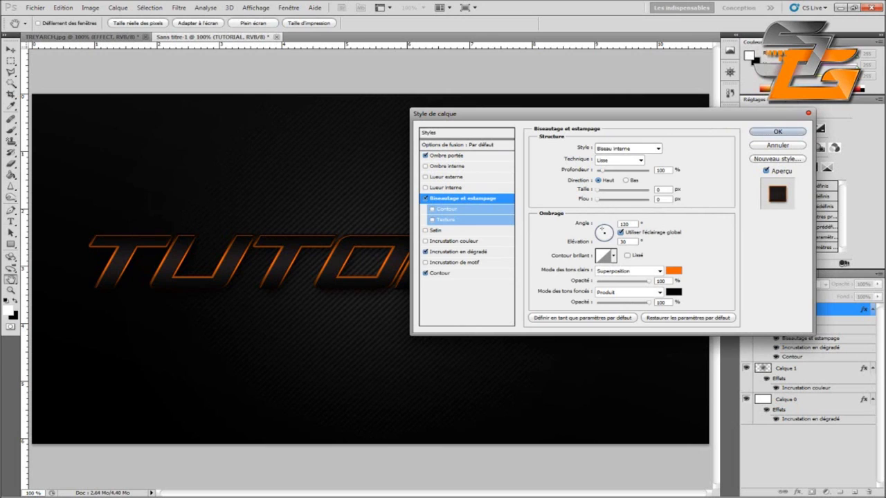
pyautogui.click(657, 149)
pyautogui.press('Return')
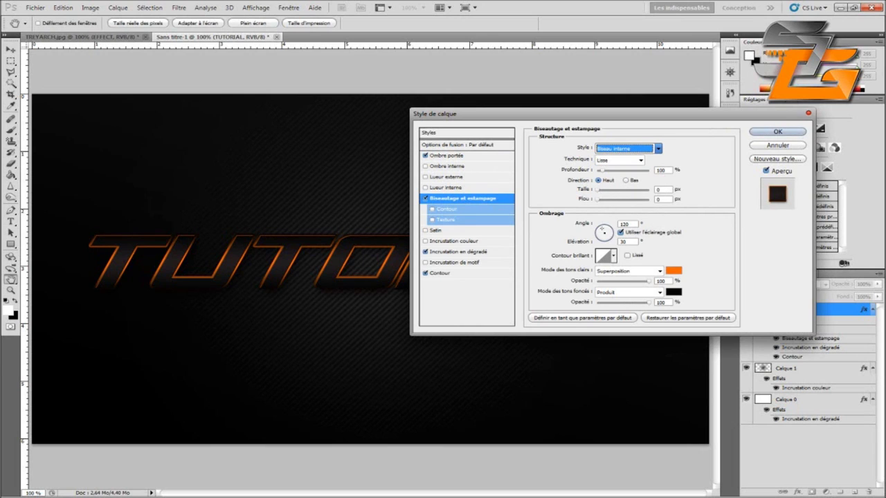
pyautogui.click(641, 160)
pyautogui.press('Return')
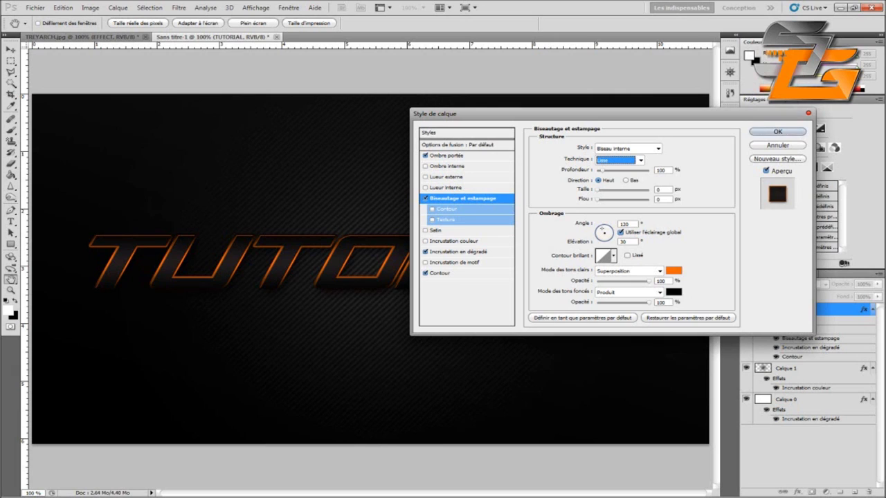
pyautogui.click(613, 255)
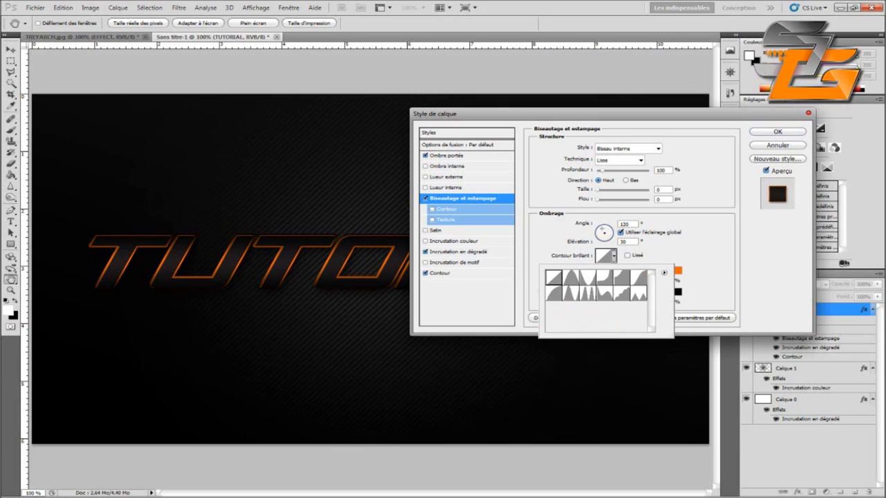
pyautogui.press('Return')
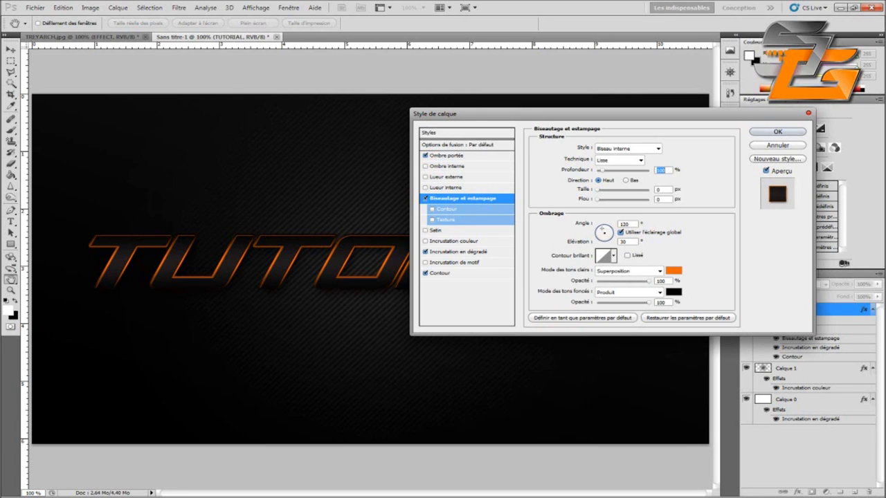
# Step: Check the blend mode and colour of the bevel's highlights
pyautogui.click(660, 271)
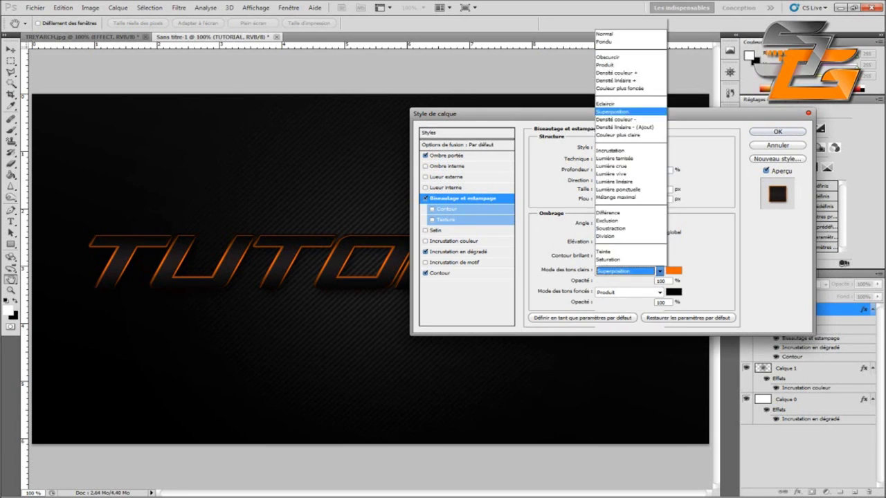
pyautogui.click(659, 271)
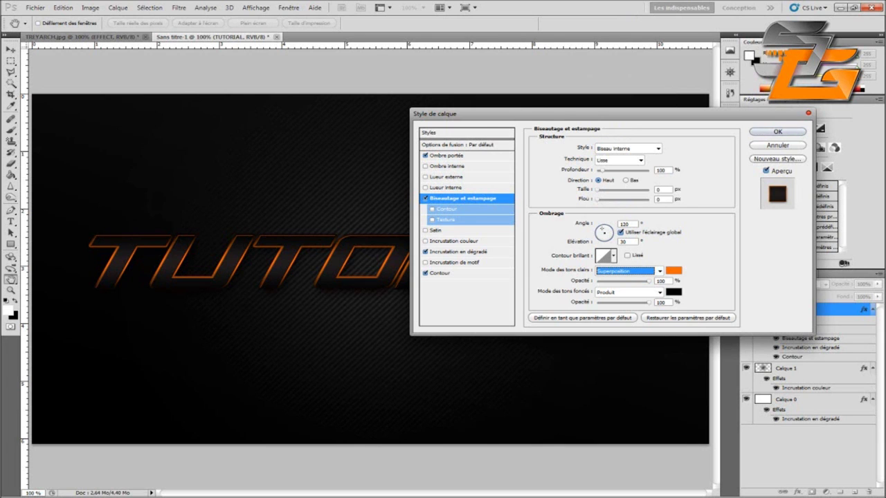
pyautogui.click(674, 269)
pyautogui.click(739, 144)
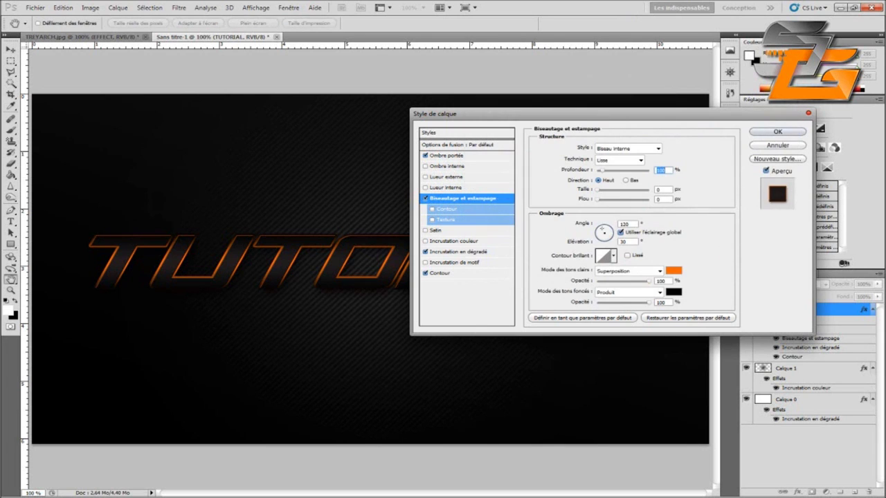
pyautogui.click(673, 270)
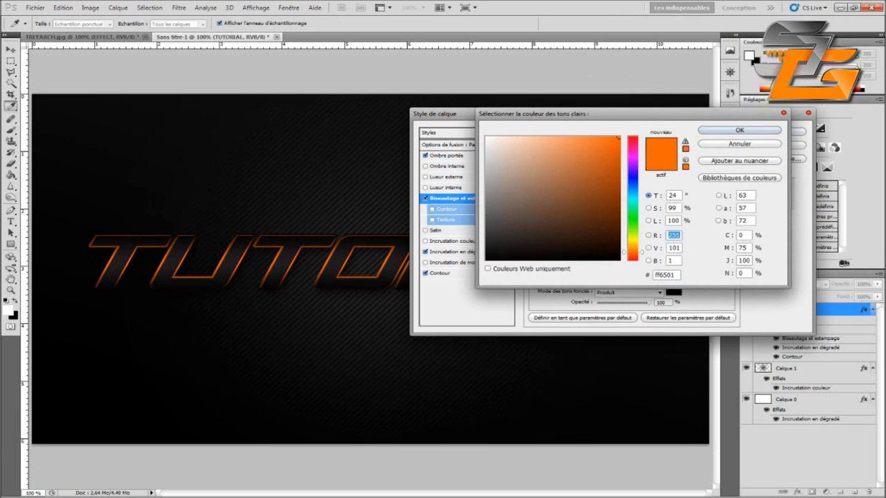
pyautogui.moveTo(632, 113); pyautogui.dragTo(622, 113)
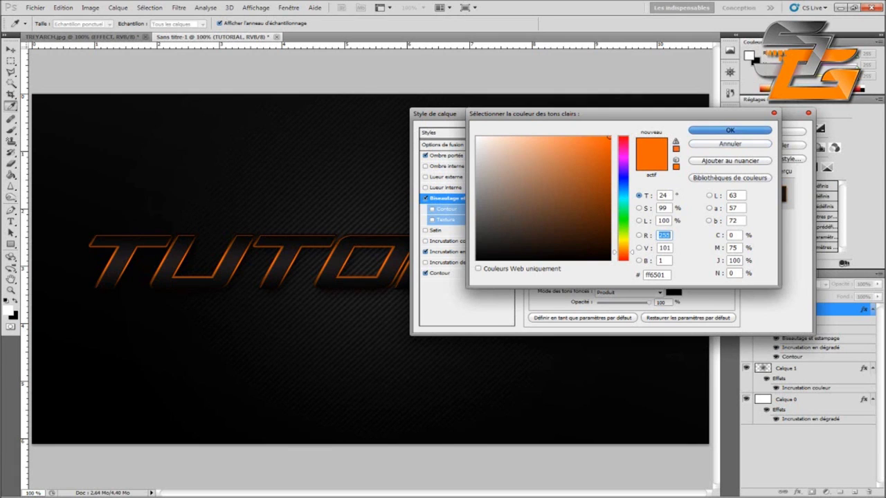
pyautogui.press('Return')
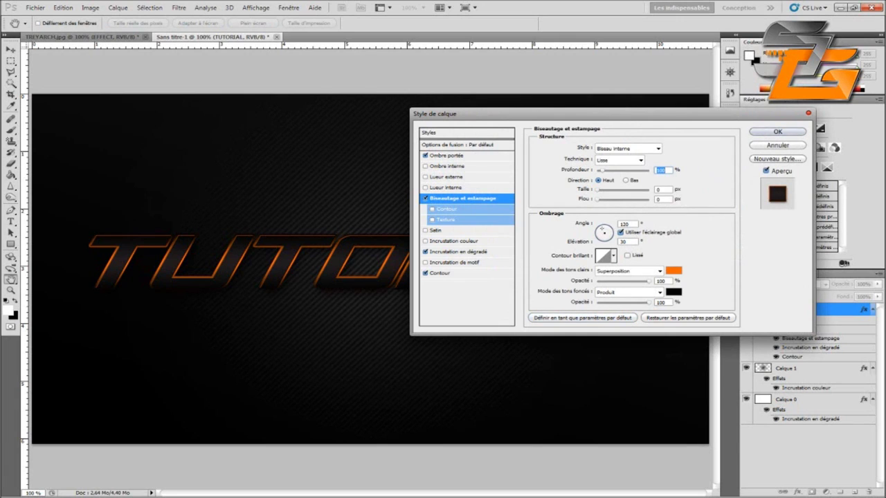
# Step: Check the blend mode and colour of the bevel's shadows
pyautogui.click(660, 292)
pyautogui.click(660, 292)
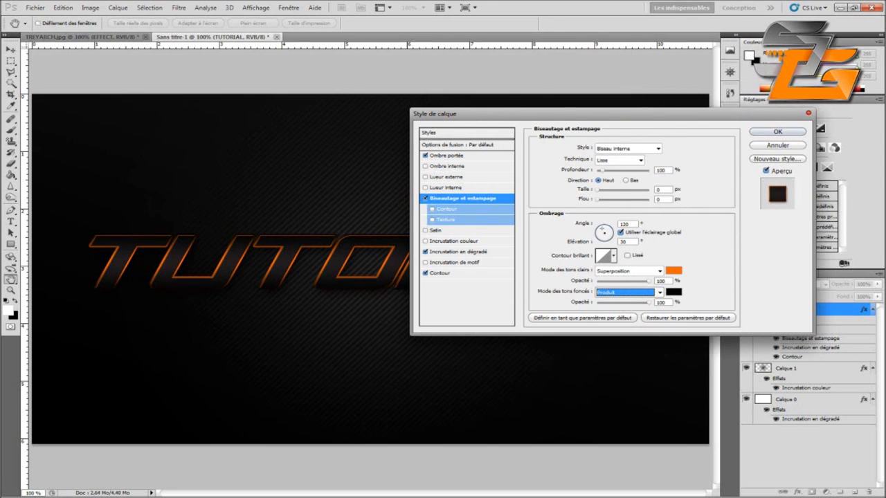
pyautogui.click(674, 292)
pyautogui.click(726, 130)
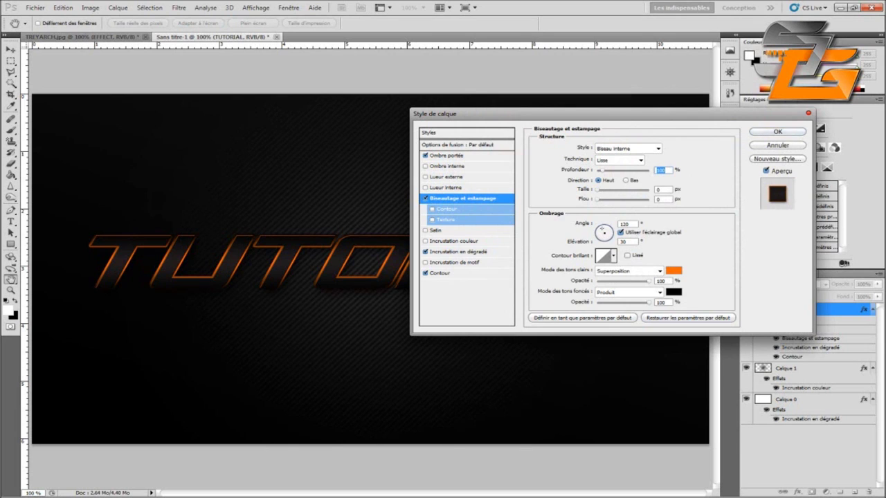
# Step: Examine the TUTORIAL layer's gradient overlay, checking its blend mode and the colour of the gradient's first stop
pyautogui.click(460, 251)
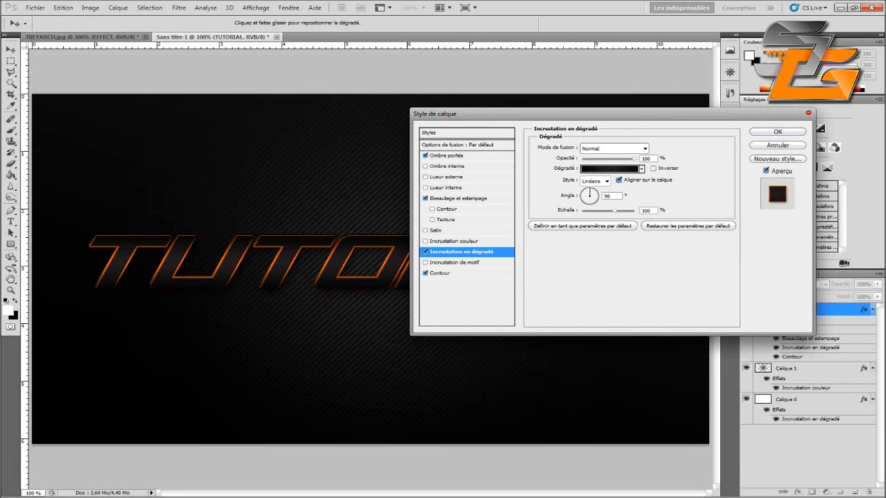
pyautogui.click(614, 148)
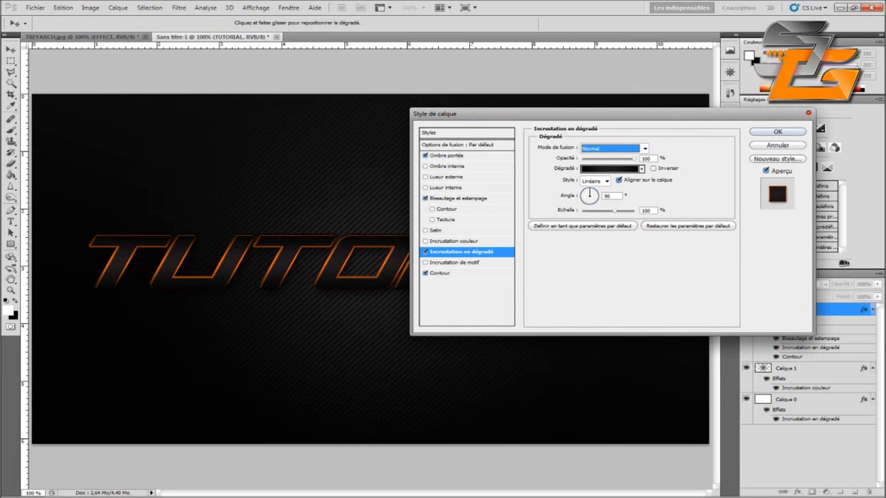
pyautogui.click(609, 168)
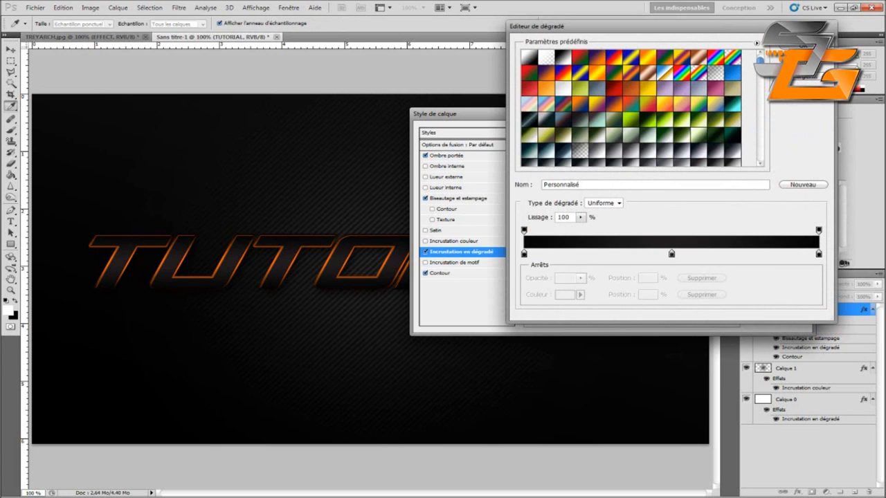
pyautogui.doubleClick(524, 254)
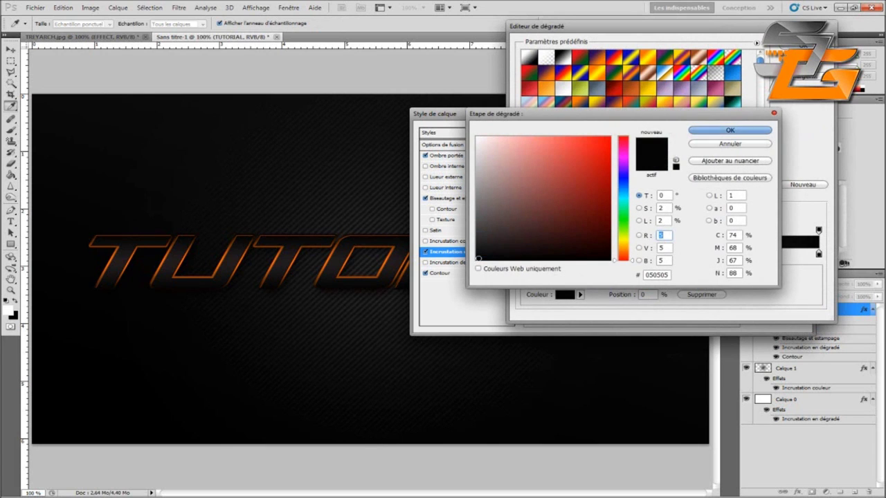
pyautogui.click(729, 143)
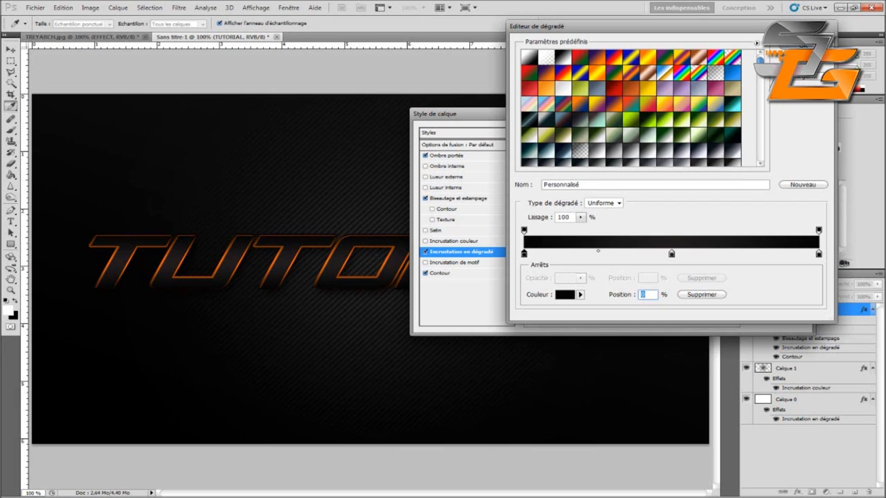
# Step: Check the colour of the gradient overlay's middle stop, including its hex code
pyautogui.doubleClick(671, 253)
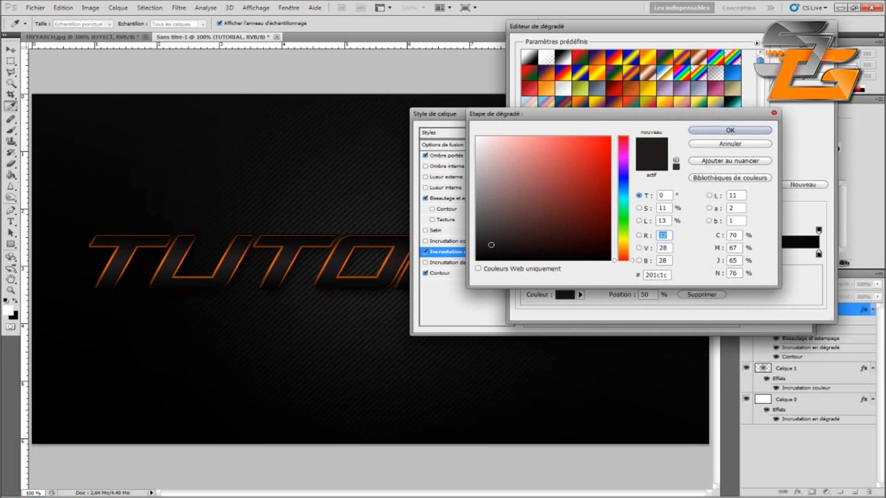
pyautogui.press('Tab')
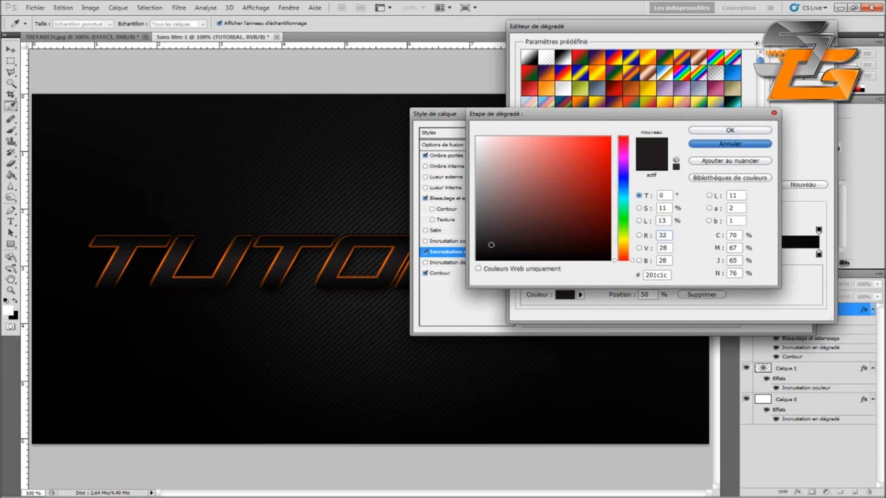
pyautogui.press('Return')
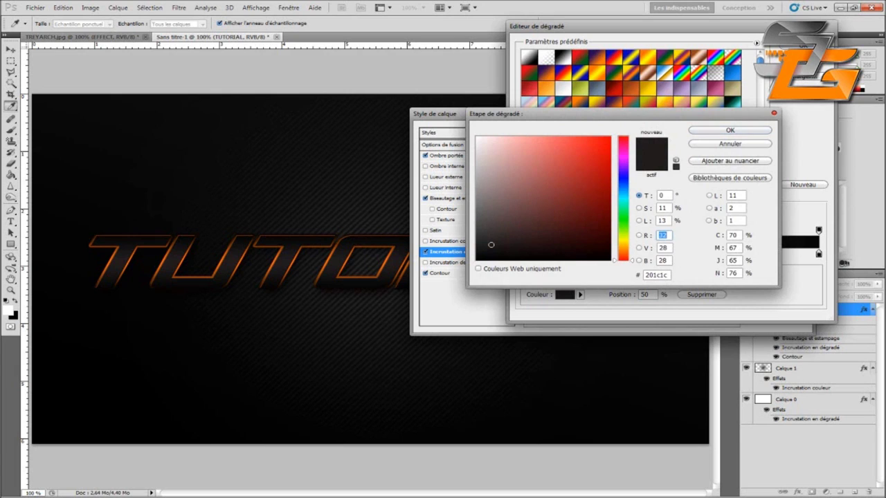
pyautogui.click(656, 274)
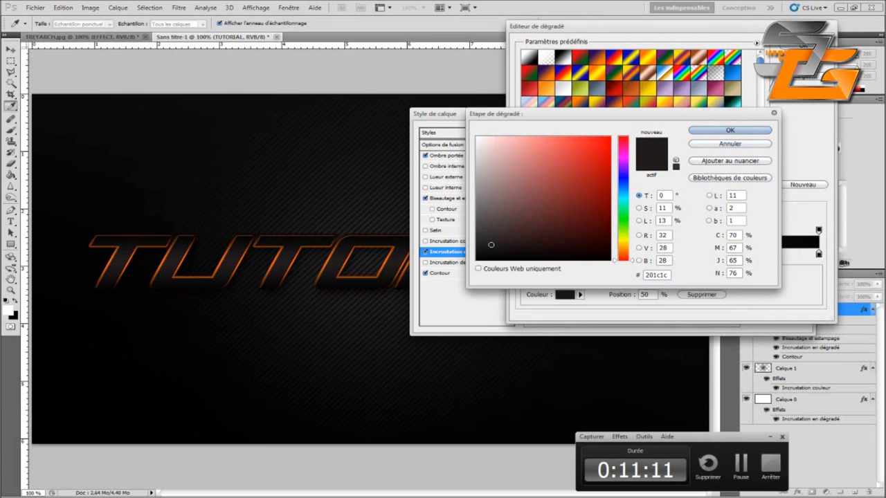
pyautogui.doubleClick(656, 275)
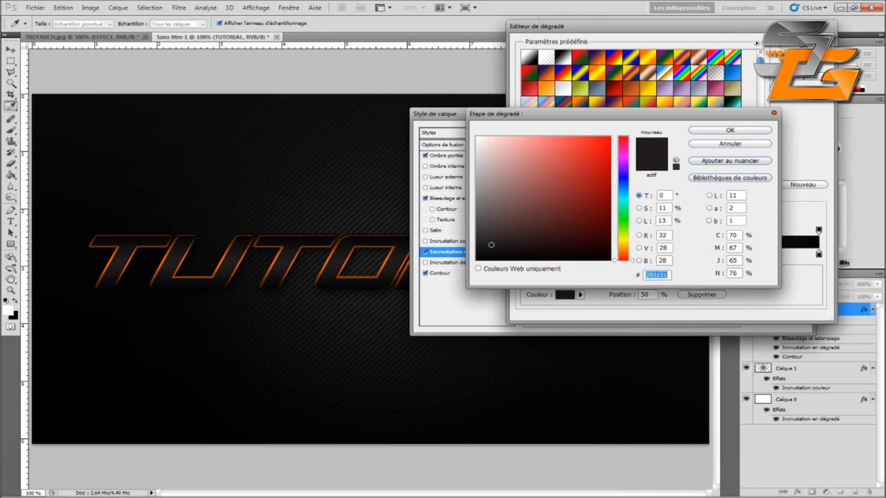
pyautogui.press('Return')
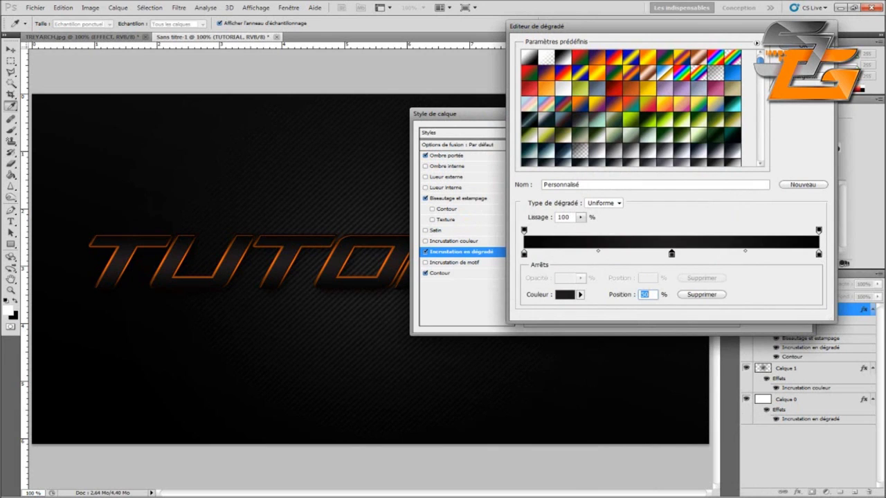
# Step: Check the colours of the gradient overlay's last and first stops, and close the gradient editor
pyautogui.click(819, 254)
pyautogui.doubleClick(819, 254)
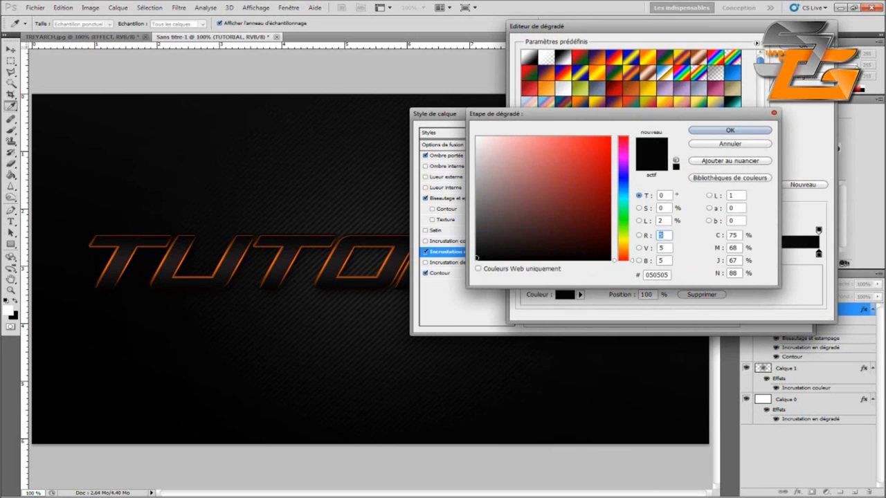
pyautogui.click(729, 143)
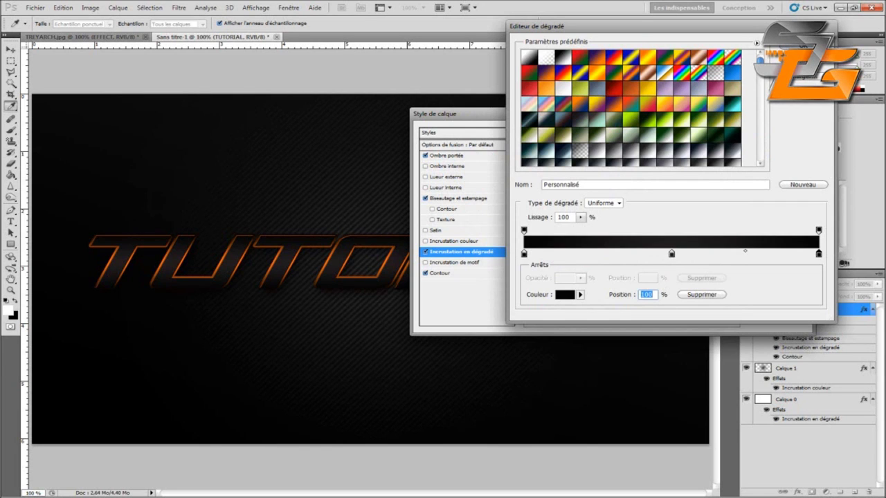
pyautogui.click(564, 294)
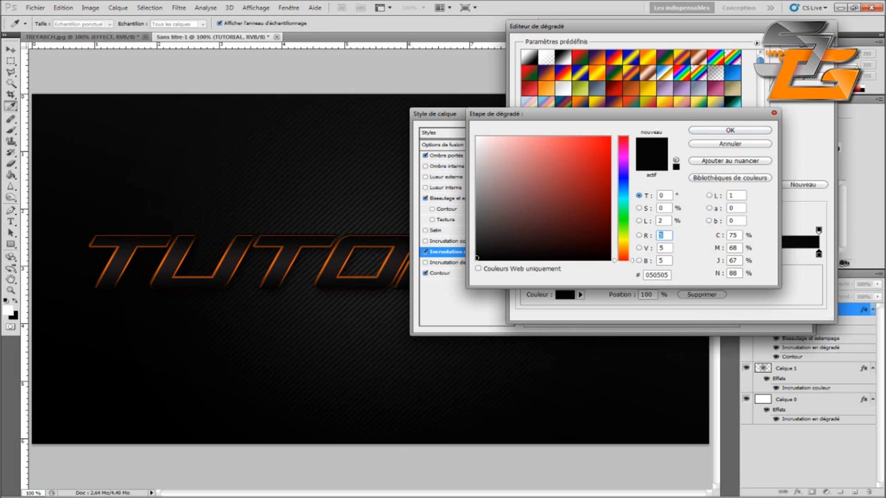
pyautogui.press('Return')
pyautogui.doubleClick(523, 254)
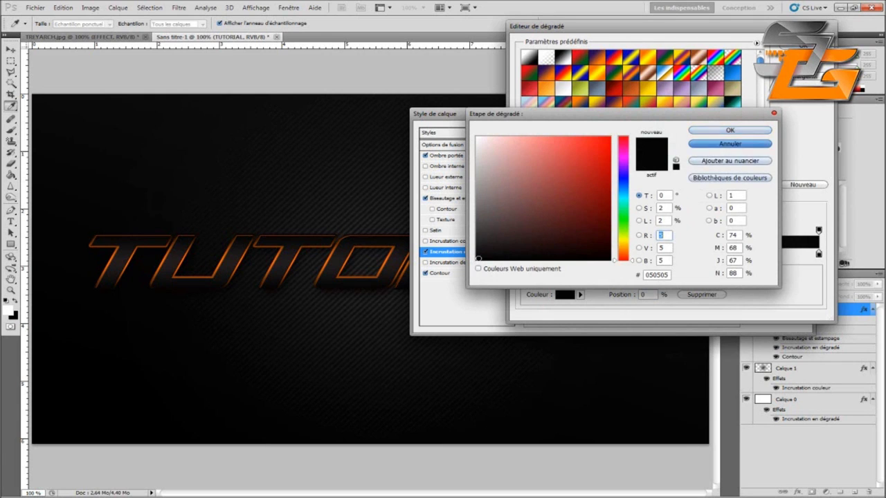
pyautogui.press('Return')
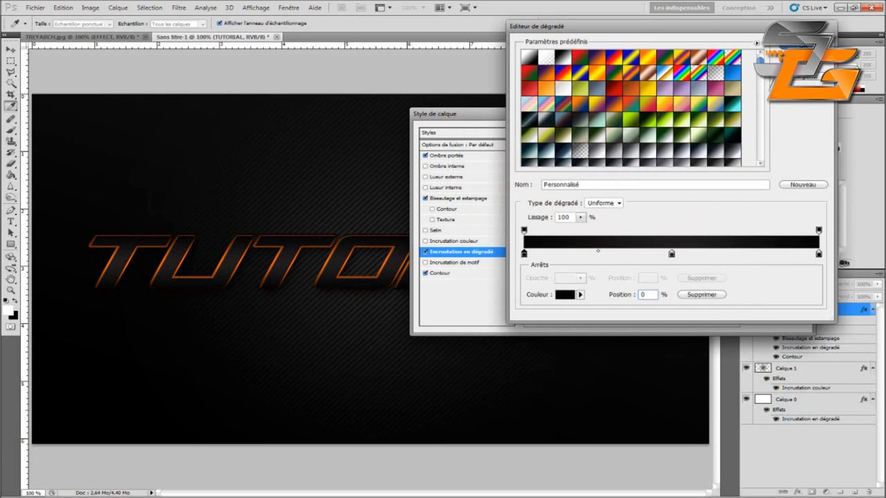
pyautogui.press('Return')
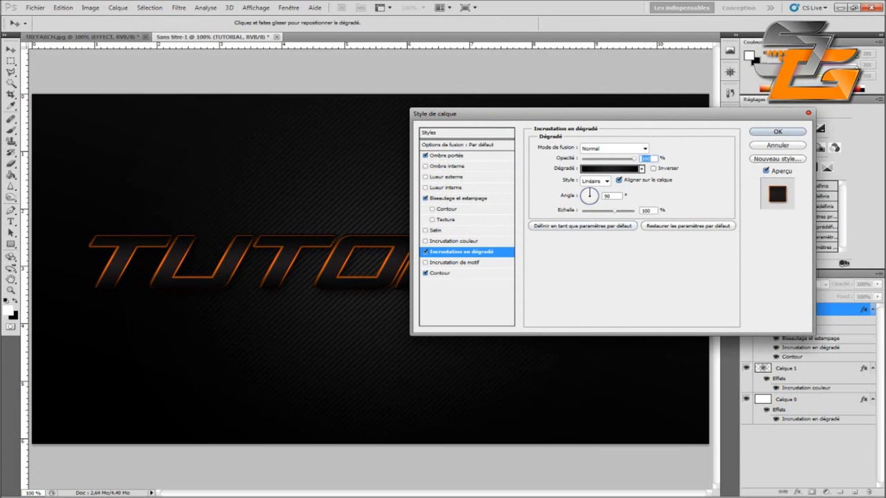
# Step: Examine the TUTORIAL layer's stroke settings and check the colour of its gradient's first stop
pyautogui.click(440, 273)
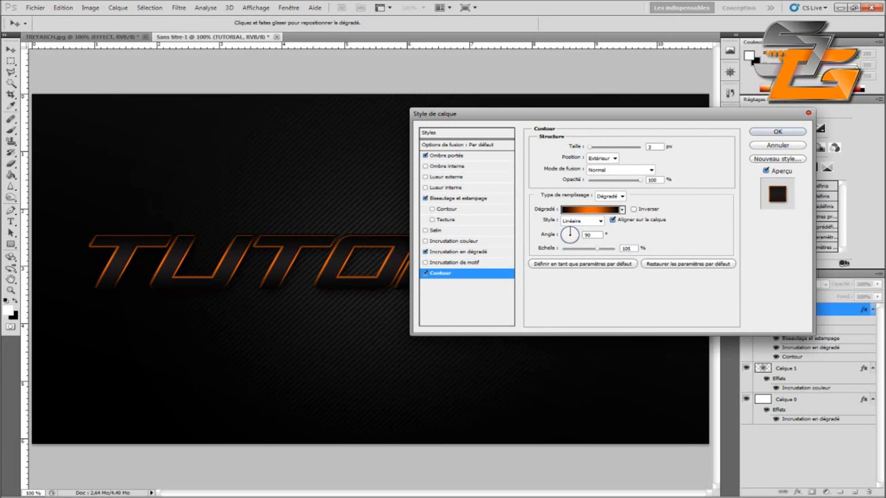
pyautogui.click(588, 209)
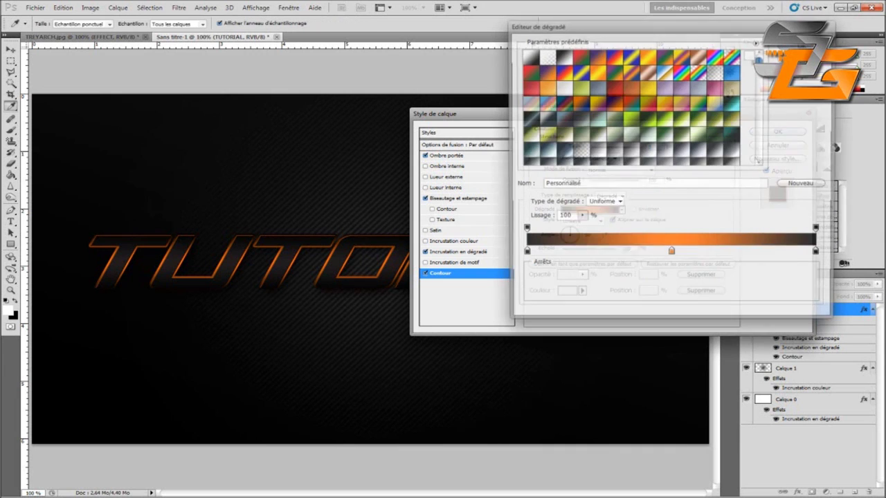
pyautogui.doubleClick(524, 254)
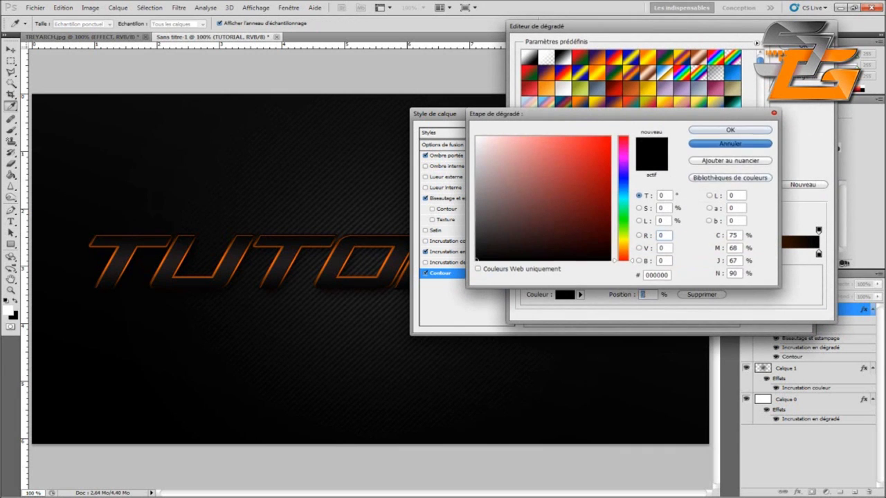
pyautogui.click(730, 130)
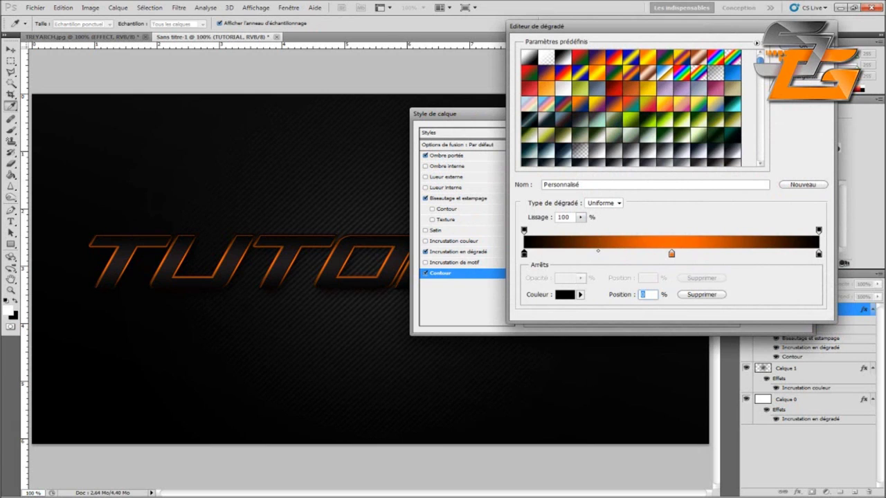
# Step: Check the colour of the stroke gradient's middle stop and close the layer style settings
pyautogui.click(671, 254)
pyautogui.click(565, 294)
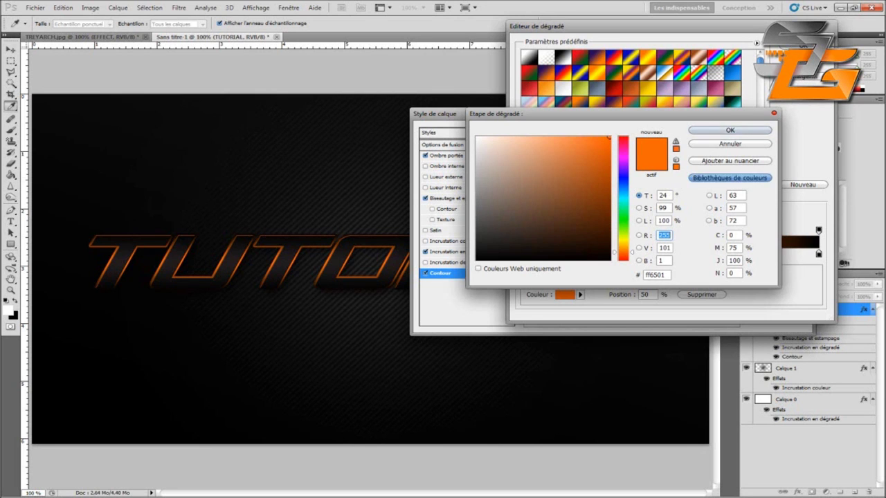
pyautogui.click(730, 131)
pyautogui.click(795, 47)
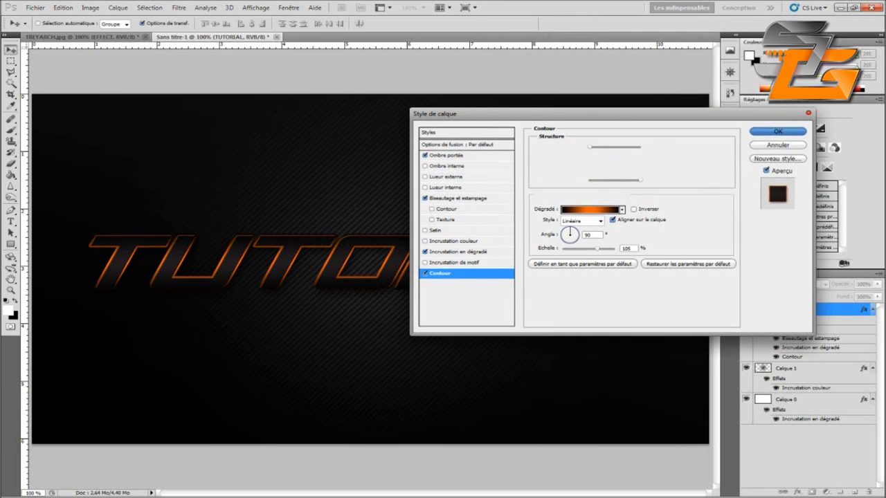
pyautogui.press('Return')
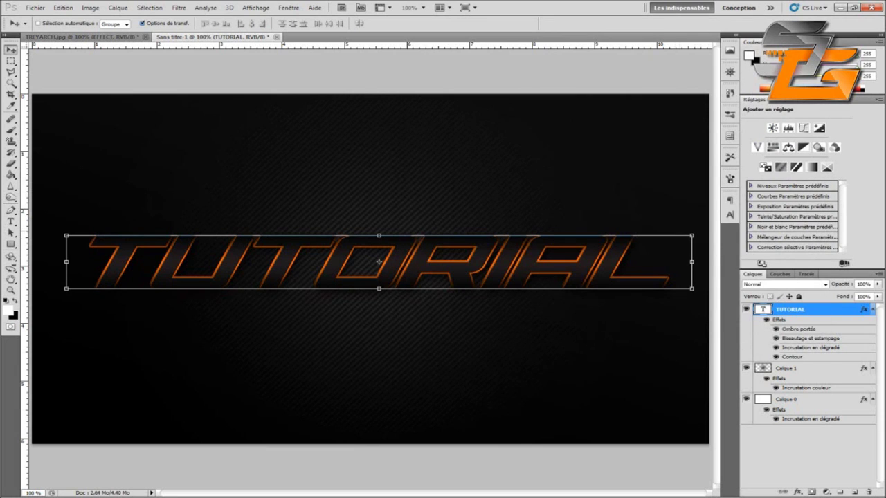
# Step: View the TUTORIAL lettering with and without its bounding box, and deselect the layer
pyautogui.hotkey('ctrl', 'h')
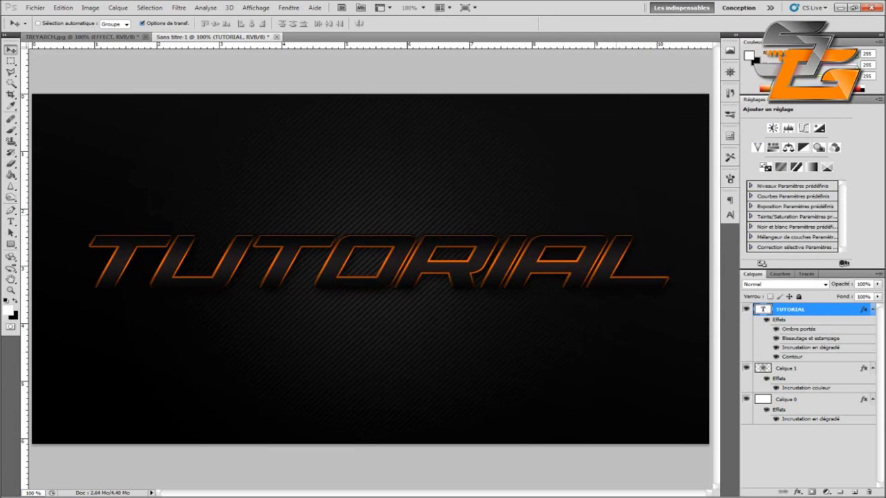
pyautogui.hotkey('ctrl', 'h')
pyautogui.hotkey('ctrl', 'h')
pyautogui.hotkey('ctrl', 'h')
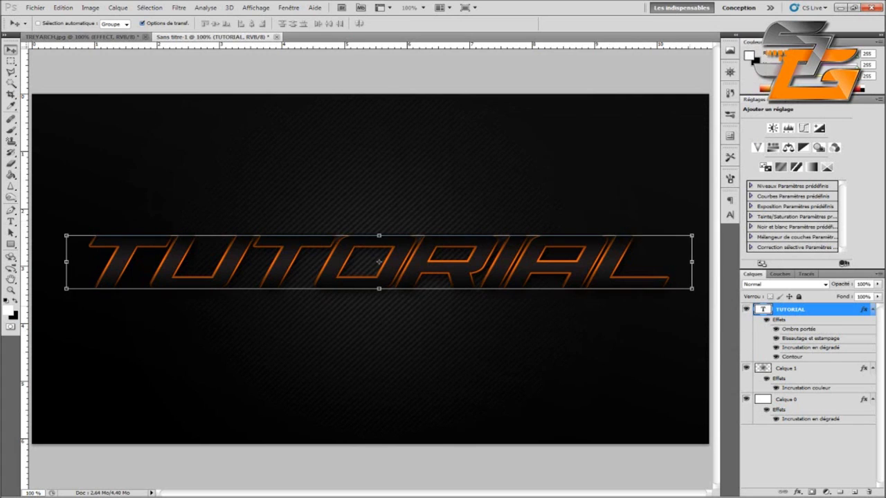
pyautogui.click(807, 455)
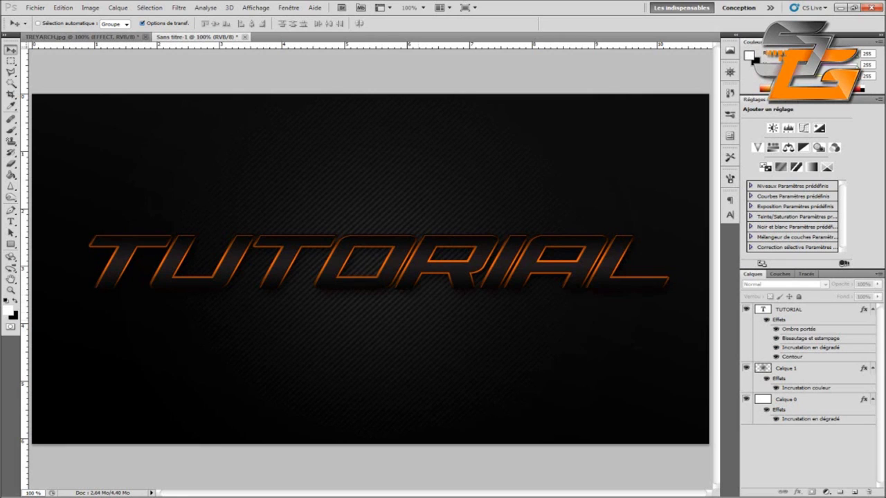
# Step: Set the blend mode of the bevel's shadows on the TUTORIAL layer to Normal
pyautogui.click(803, 309)
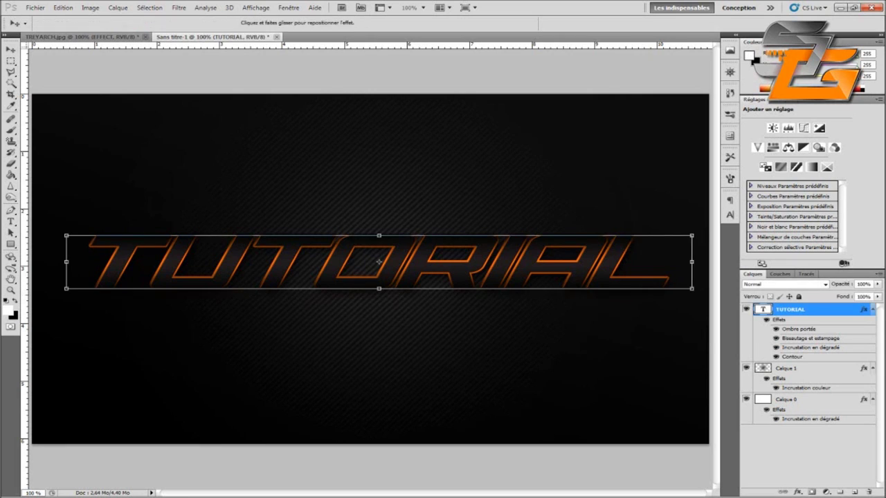
pyautogui.doubleClick(831, 309)
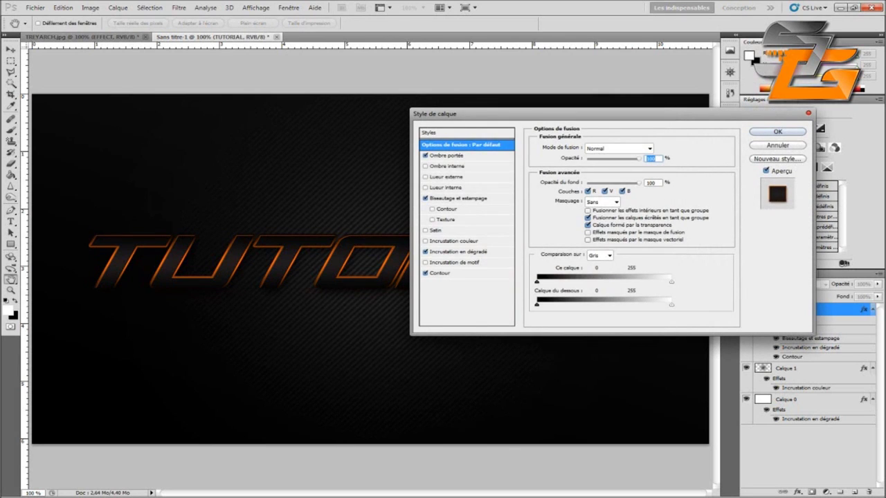
pyautogui.click(462, 198)
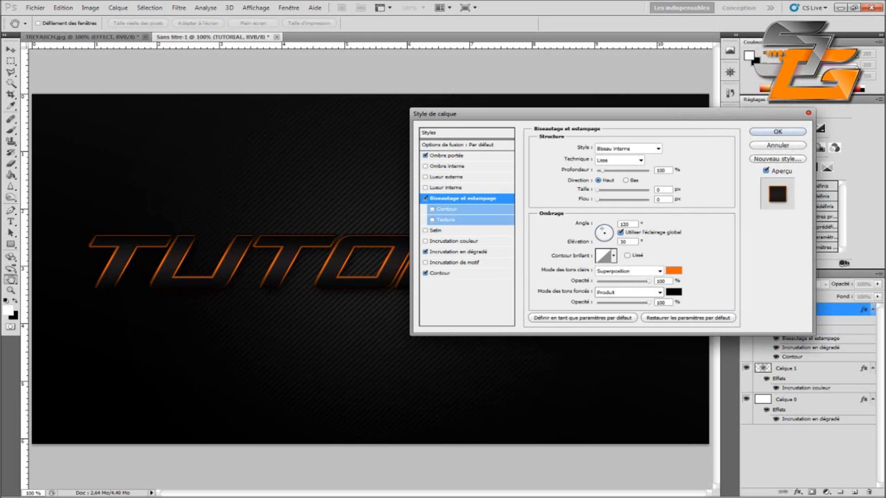
pyautogui.click(659, 292)
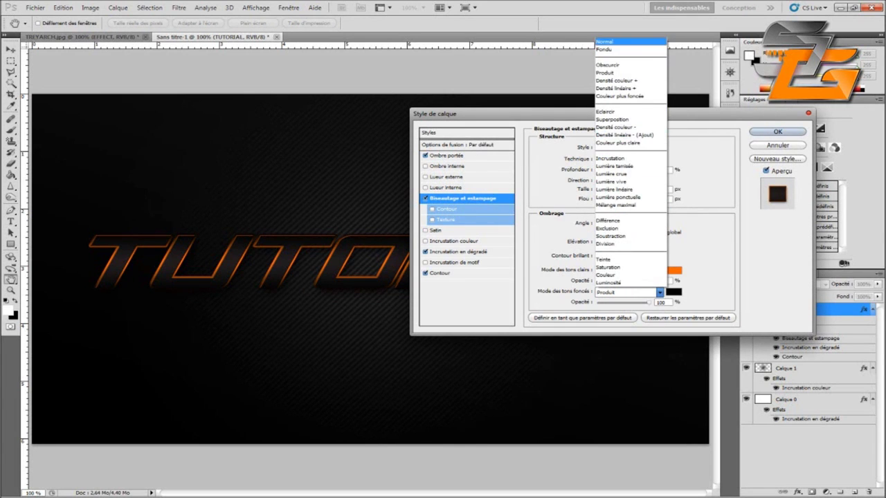
pyautogui.click(609, 41)
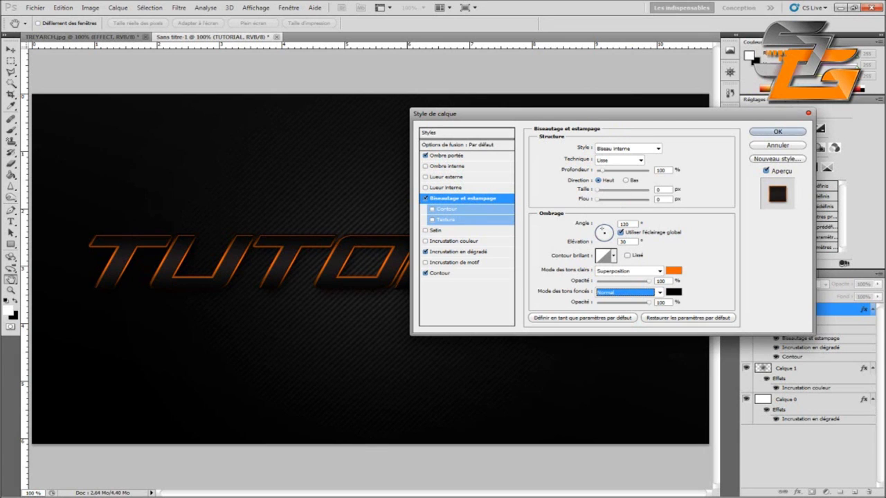
# Step: Copy the hex code of the bevel's orange highlight colour, ff6501
pyautogui.click(674, 270)
pyautogui.click(656, 275)
pyautogui.hotkey('ctrl', 'c')
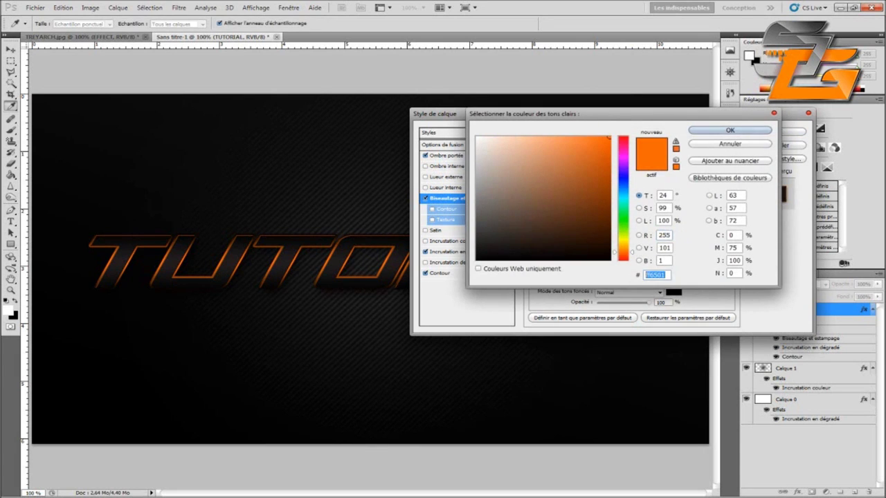
pyautogui.rightClick(662, 275)
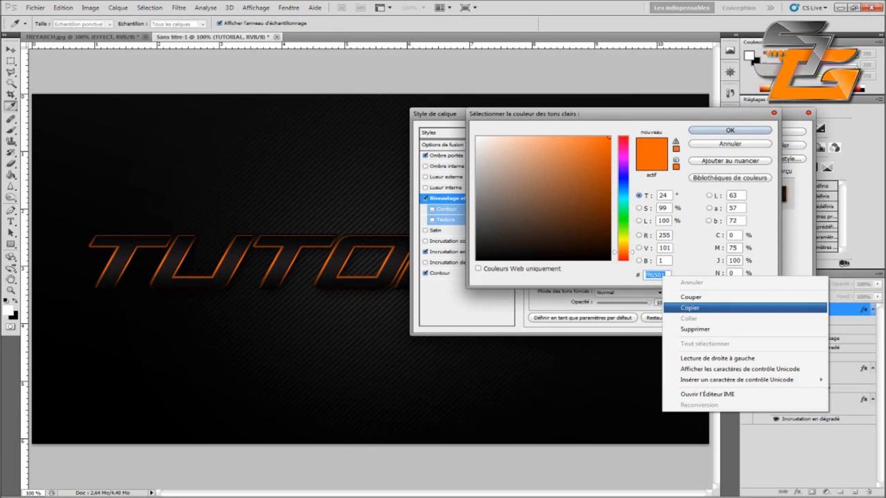
pyautogui.click(689, 308)
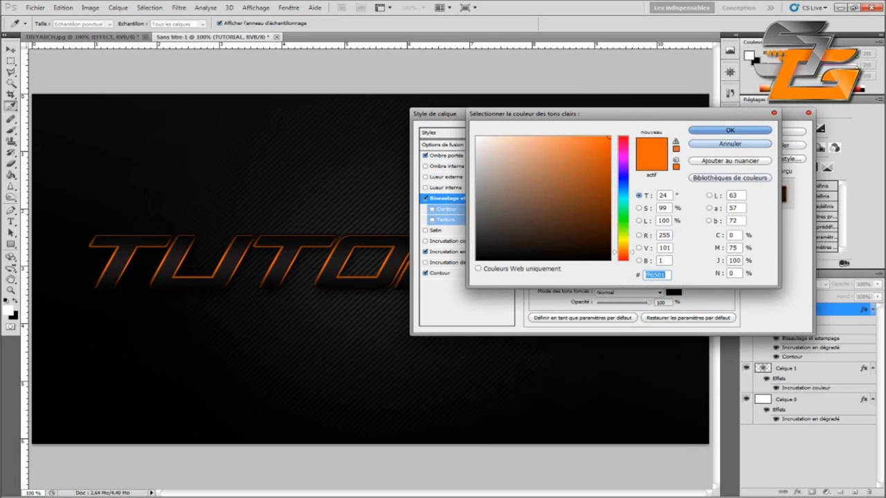
pyautogui.rightClick(654, 274)
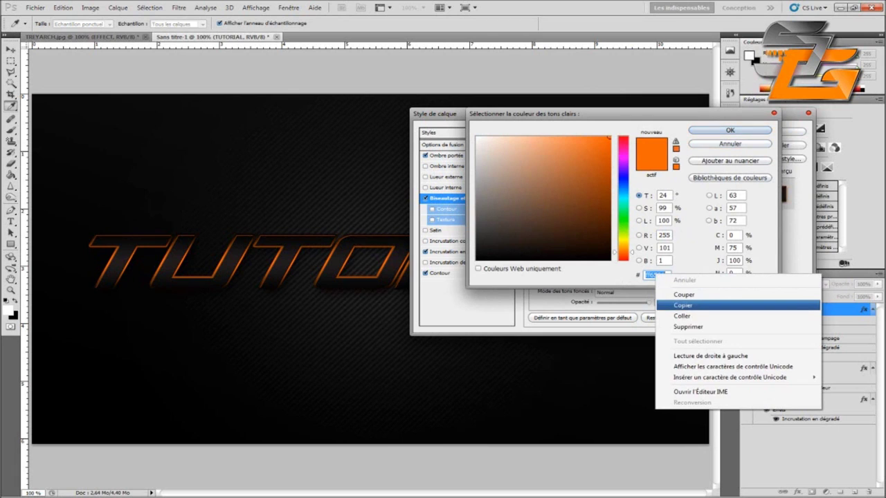
pyautogui.click(685, 305)
pyautogui.click(730, 130)
# Step: Paste ff6501 as the bevel's shadow colour and apply the layer style to the TUTORIAL layer
pyautogui.click(673, 291)
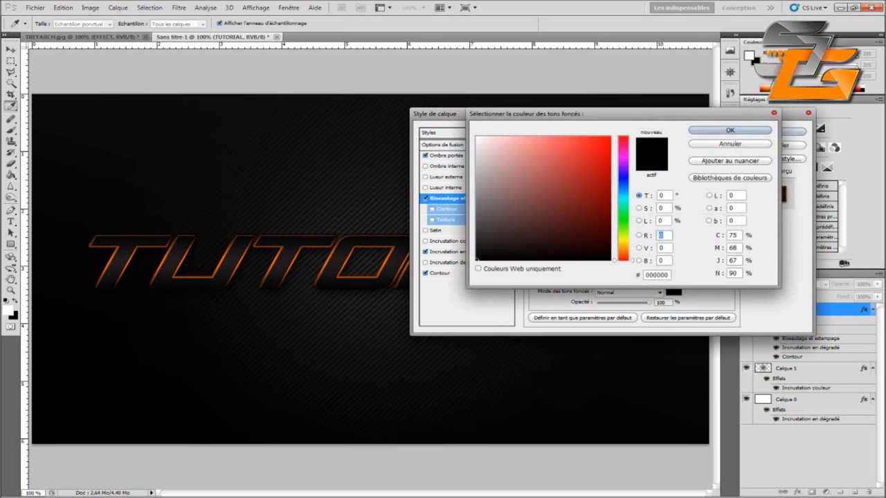
pyautogui.click(655, 274)
pyautogui.rightClick(658, 275)
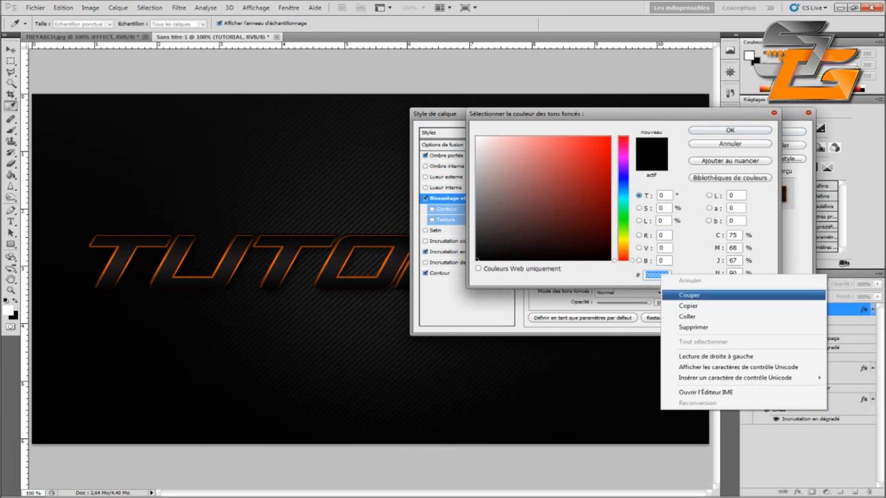
pyautogui.click(687, 316)
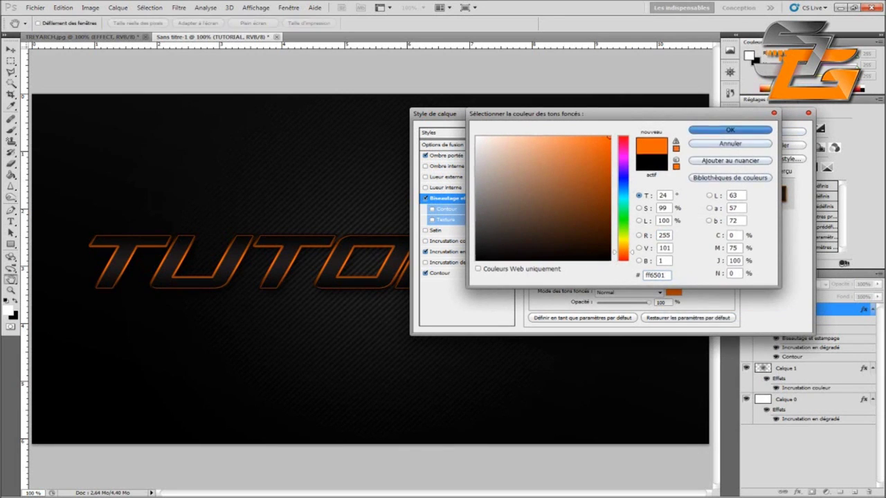
pyautogui.click(730, 130)
pyautogui.moveTo(456, 113); pyautogui.dragTo(477, 154)
pyautogui.click(800, 176)
pyautogui.press('v')
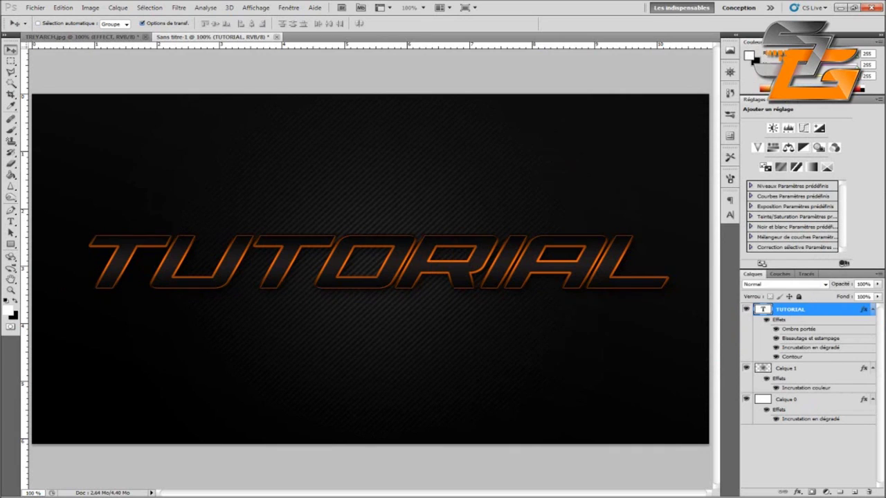
# Step: Add a new layer above the TUTORIAL layer and make a rectangular selection from above the lettering down to its mid-height
pyautogui.click(806, 450)
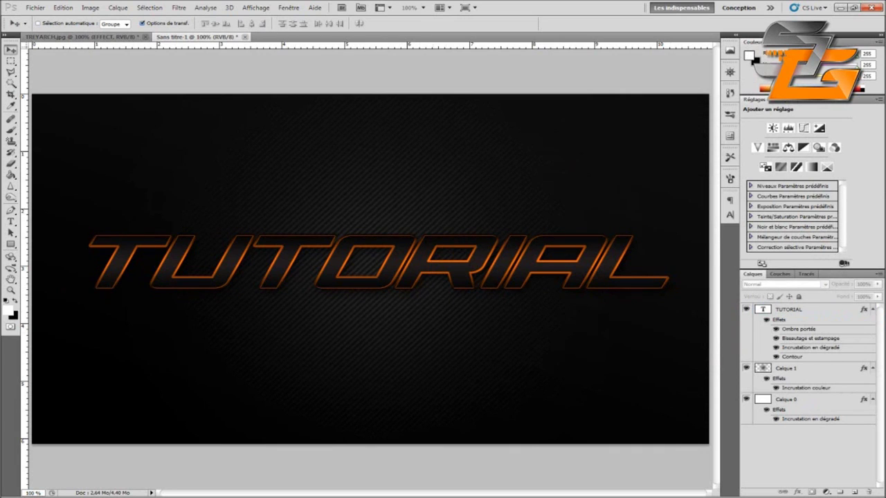
pyautogui.click(855, 492)
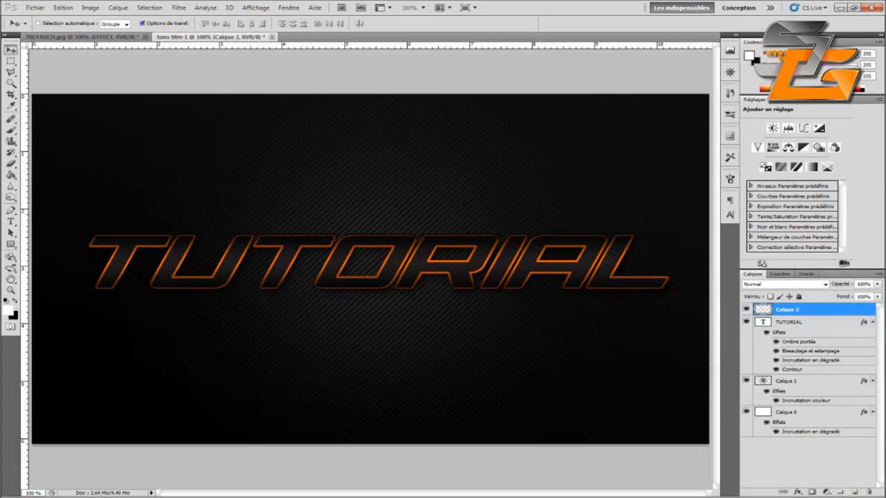
pyautogui.press('m')
pyautogui.press('v')
pyautogui.click(11, 61)
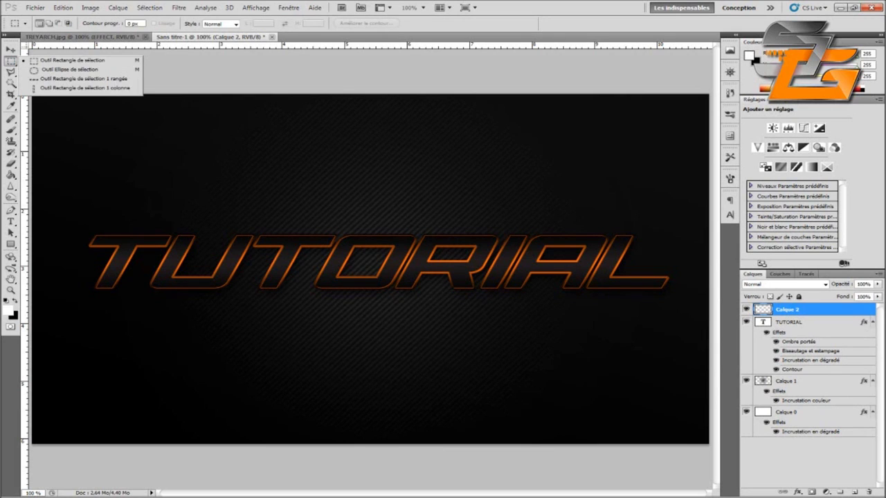
pyautogui.moveTo(62, 262); pyautogui.dragTo(707, 140)
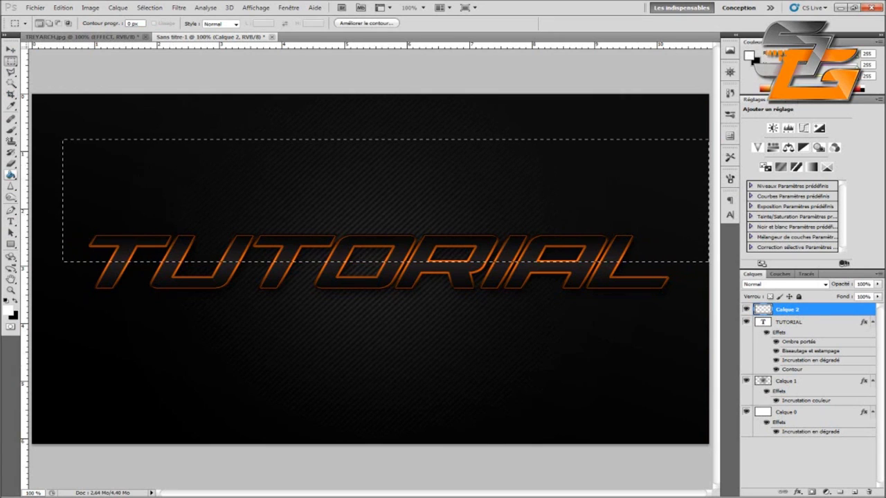
# Step: Fill the rectangular selection with the white foreground colour on the new layer and deselect it
pyautogui.click(11, 175)
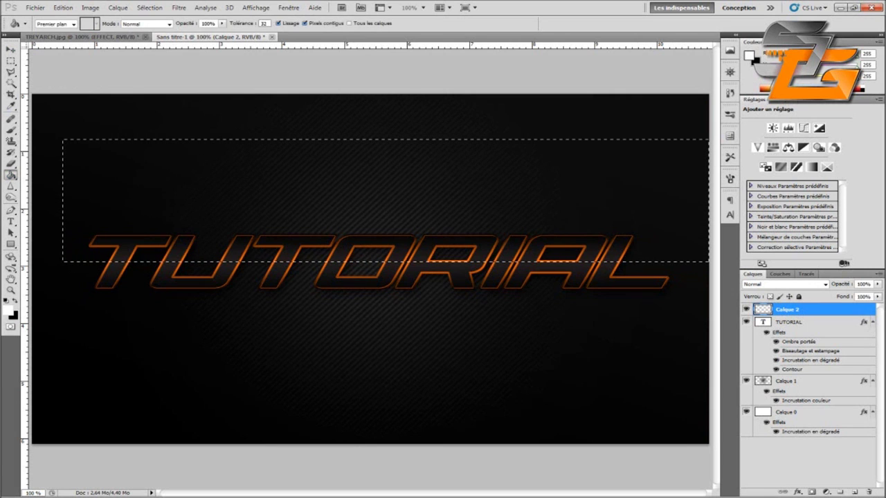
pyautogui.press('i')
pyautogui.click(9, 309)
pyautogui.press('Return')
pyautogui.hotkey('alt', 'BackSpace')
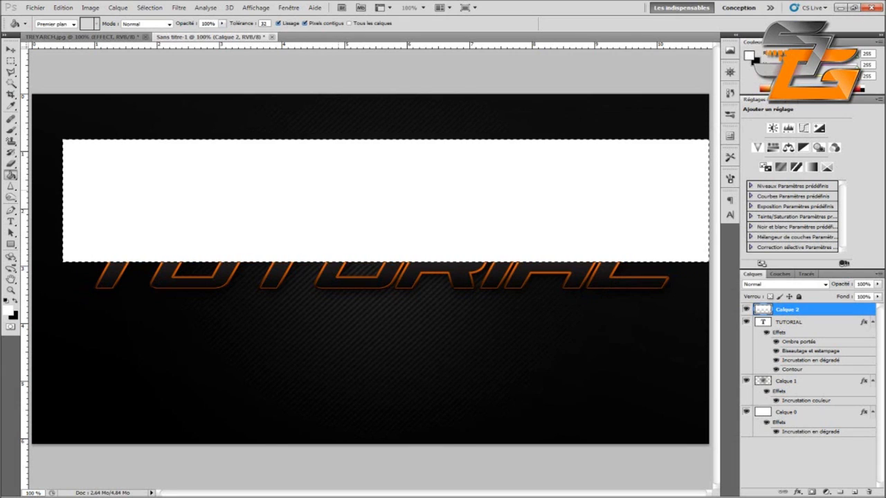
pyautogui.hotkey('ctrl', 'd')
# Step: Load the TUTORIAL lettering's outline as a selection, invert it, delete the white outside the letters, and deselect
pyautogui.keyDown('ctrl'); pyautogui.click(762, 322); pyautogui.keyUp('ctrl')
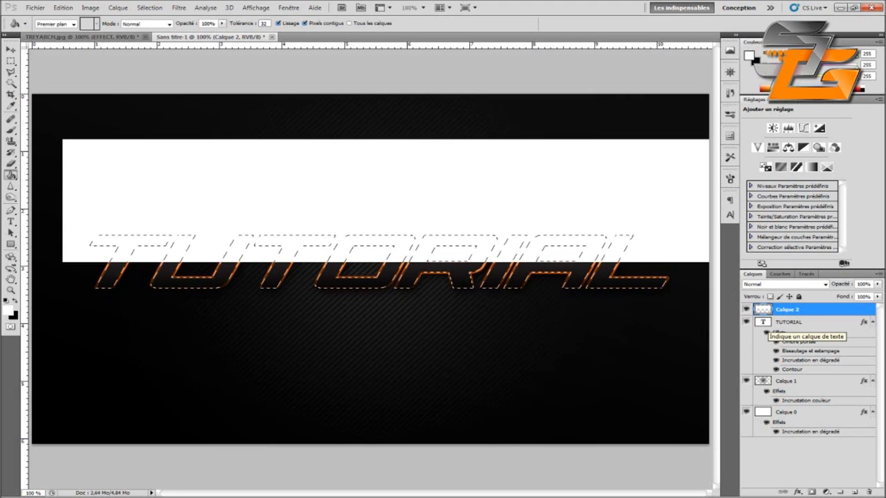
pyautogui.click(11, 84)
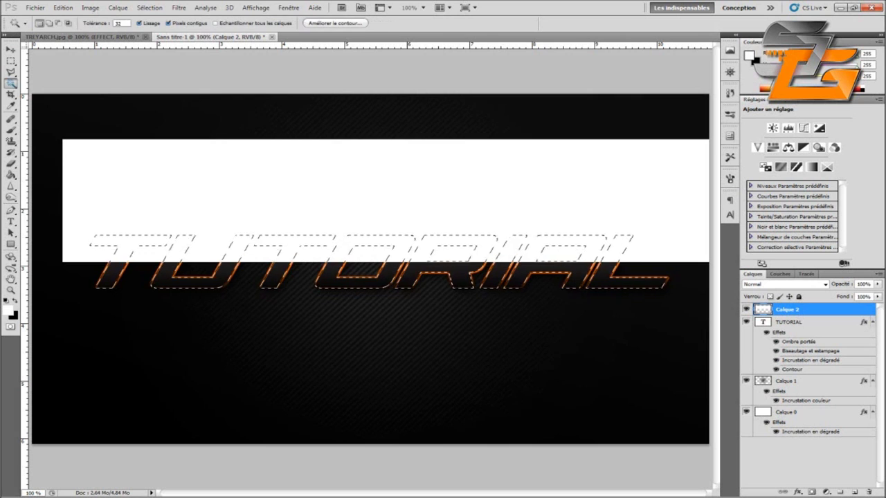
pyautogui.click(11, 83)
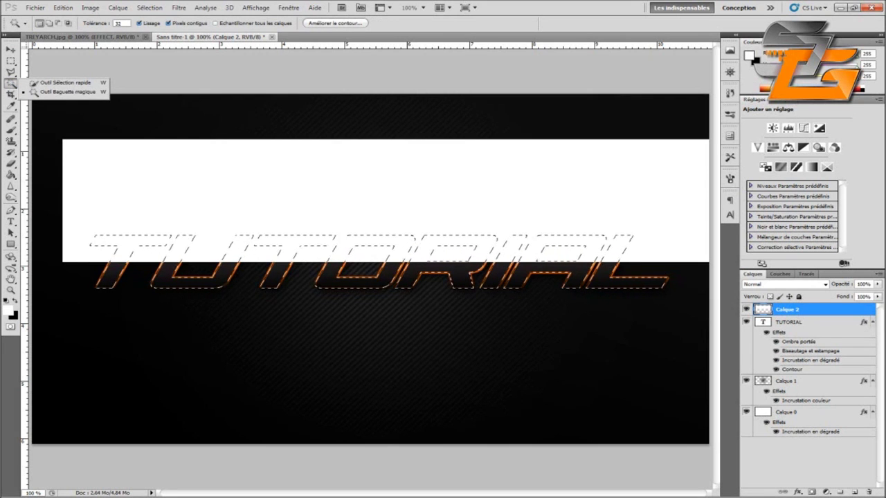
pyautogui.click(66, 92)
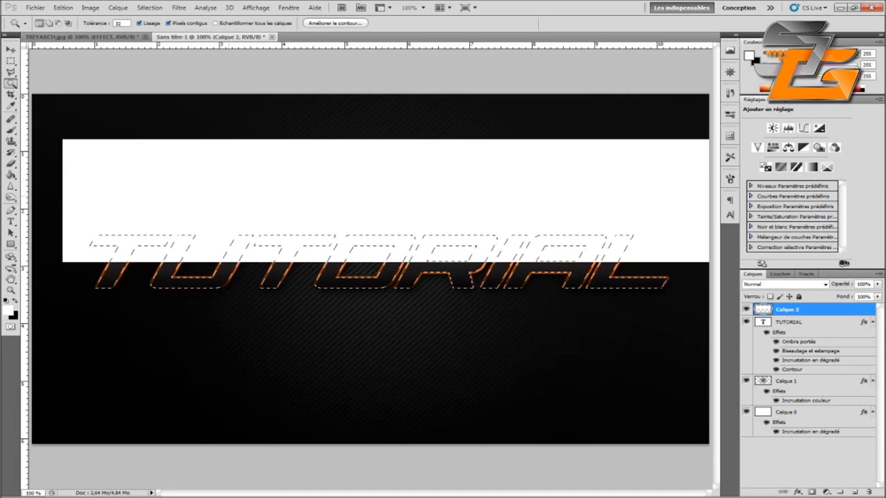
pyautogui.rightClick(229, 198)
pyautogui.click(261, 275)
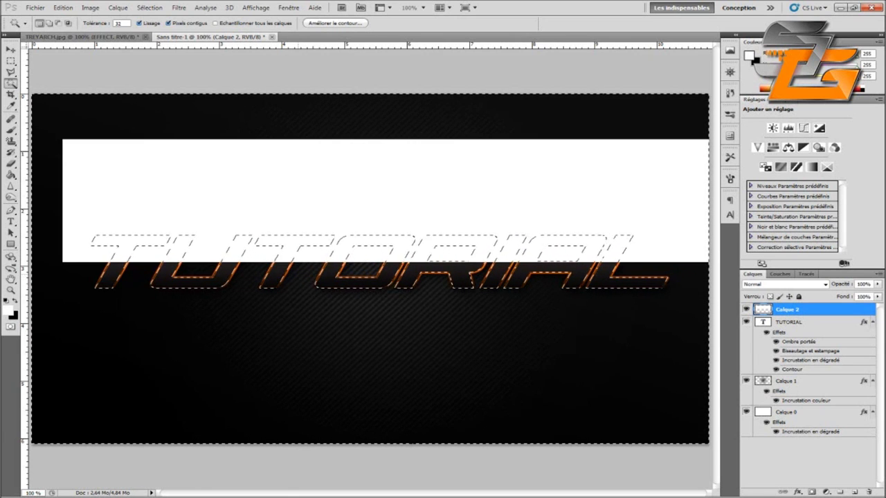
pyautogui.press('Delete')
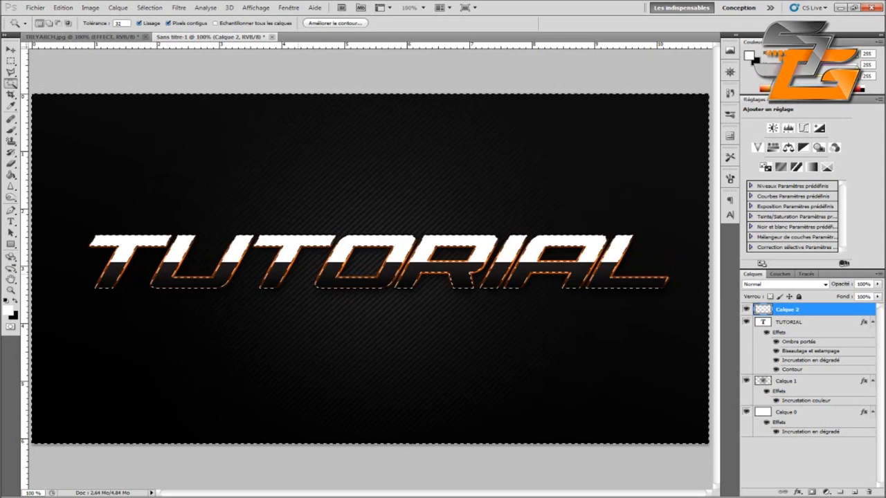
pyautogui.hotkey('ctrl', 'd')
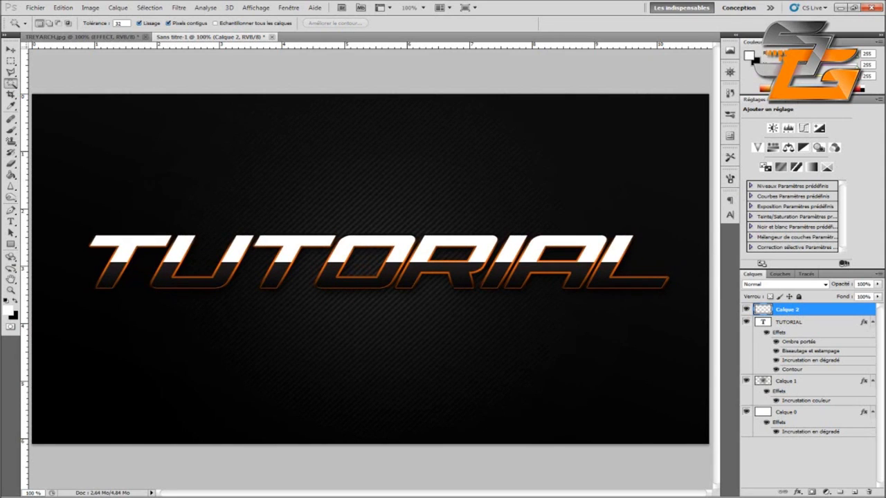
# Step: Set the fill opacity of the white highlight layer to 5%
pyautogui.click(863, 296)
pyautogui.write('5')
pyautogui.press('Return')
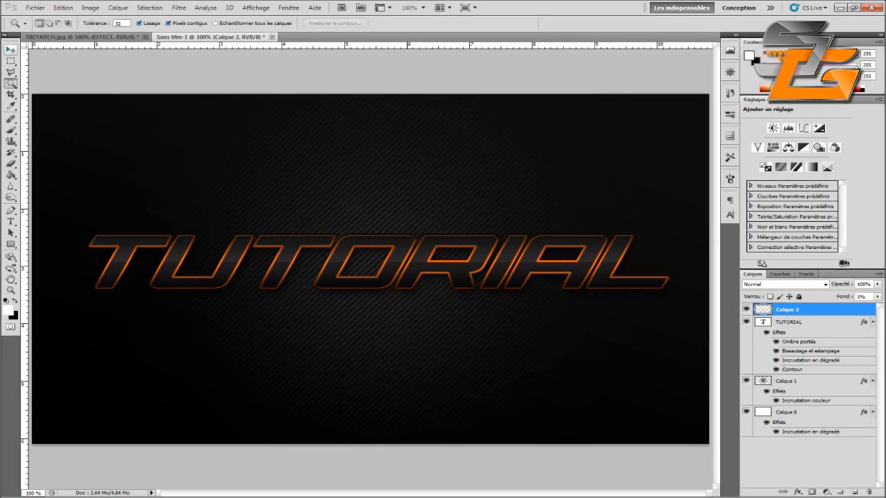
# Step: View the glossy highlight on the lettering with and without its bounding box, and deselect the layer
pyautogui.click(10, 50)
pyautogui.hotkey('ctrl', 'h')
pyautogui.hotkey('ctrl', 'h')
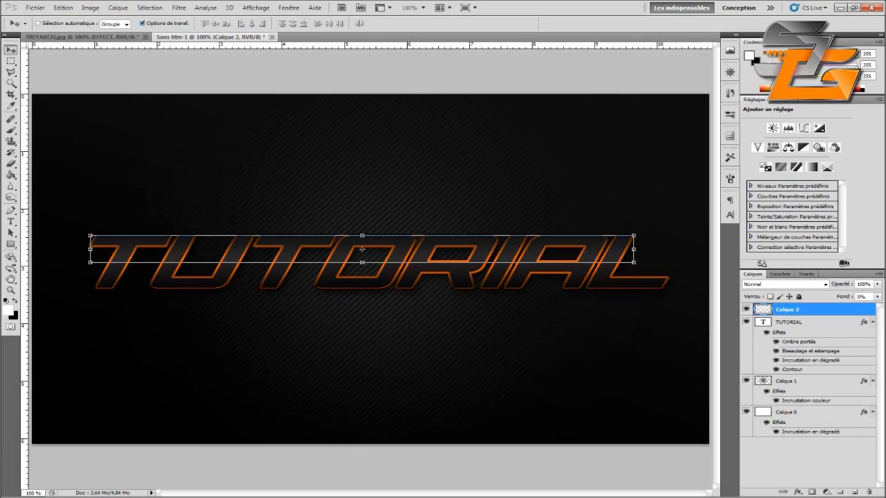
pyautogui.hotkey('ctrl', 'h')
pyautogui.hotkey('ctrl', 'h')
pyautogui.click(809, 461)
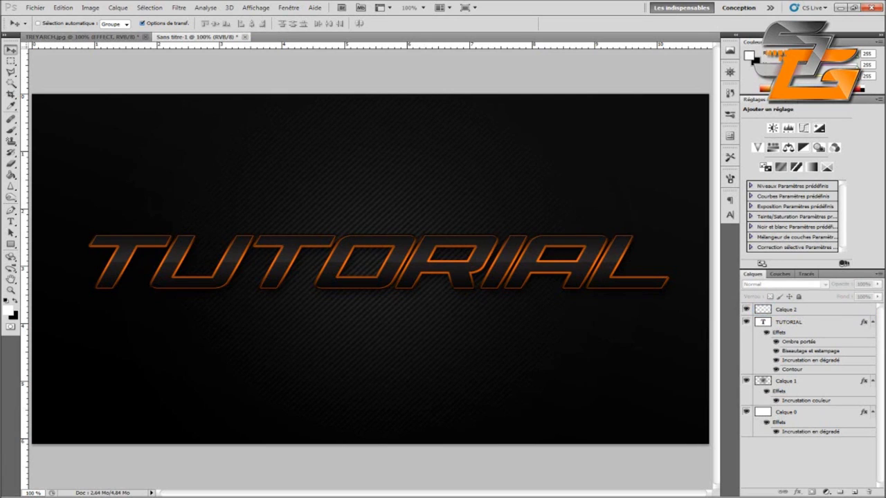